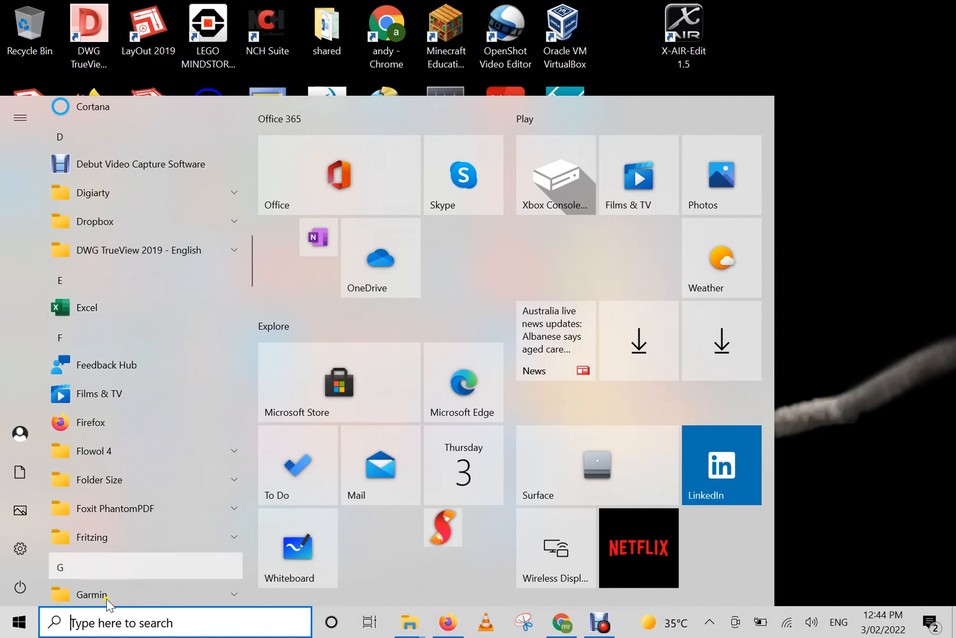
# Launch Excel and open the recent workbook Shenton Excel.xlsx.
pyautogui.click(55, 622)
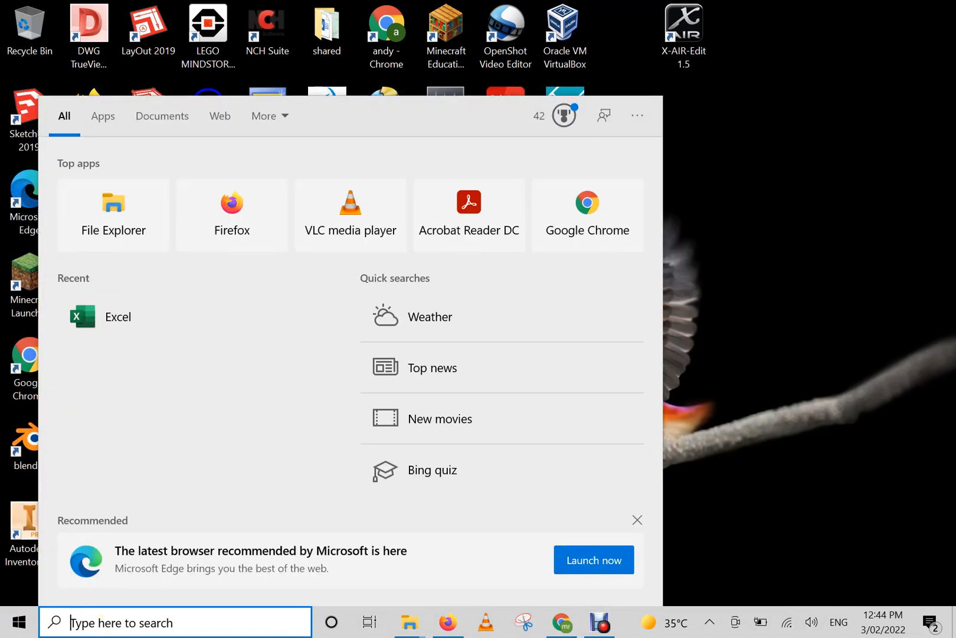
pyautogui.write('exc')
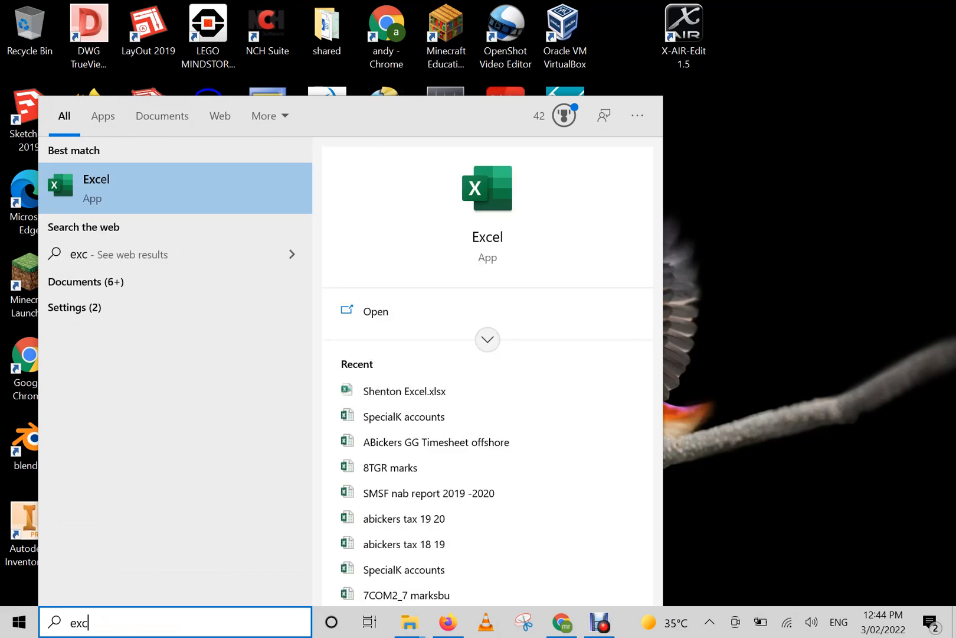
pyautogui.click(385, 318)
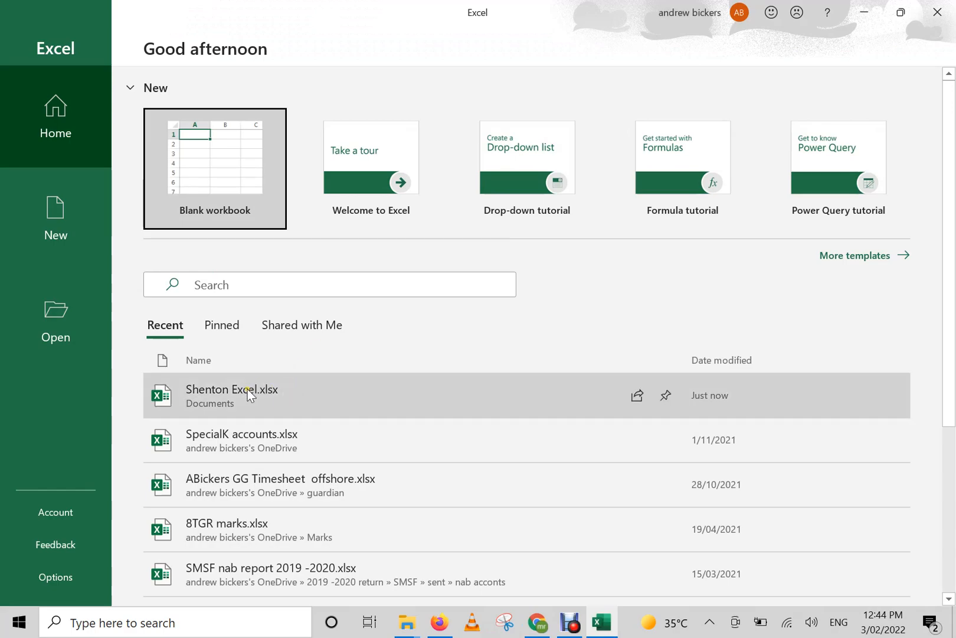
pyautogui.click(249, 395)
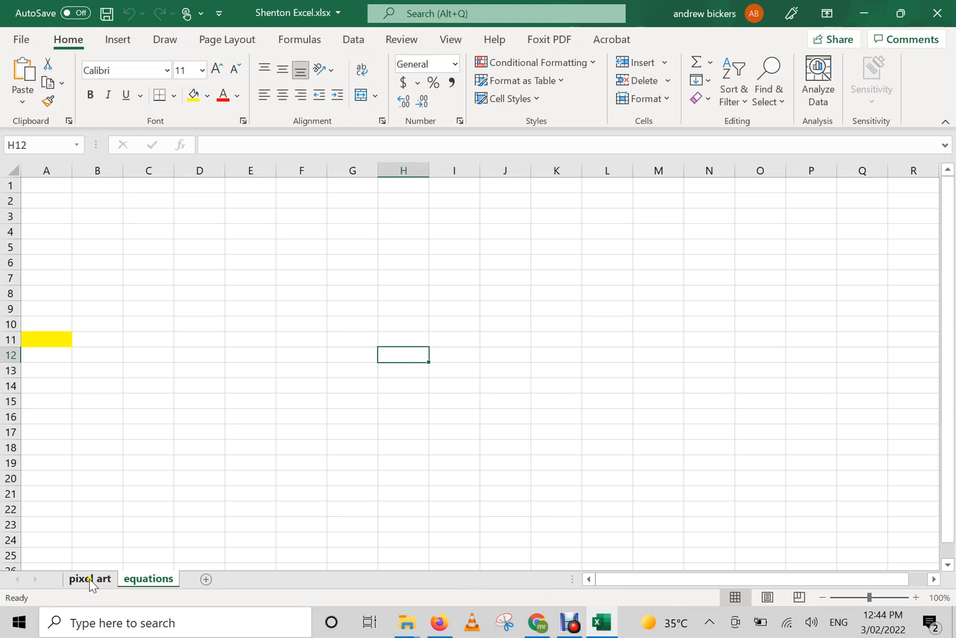
# Remove the fill color from cell A11 on the equations sheet.
pyautogui.click(90, 579)
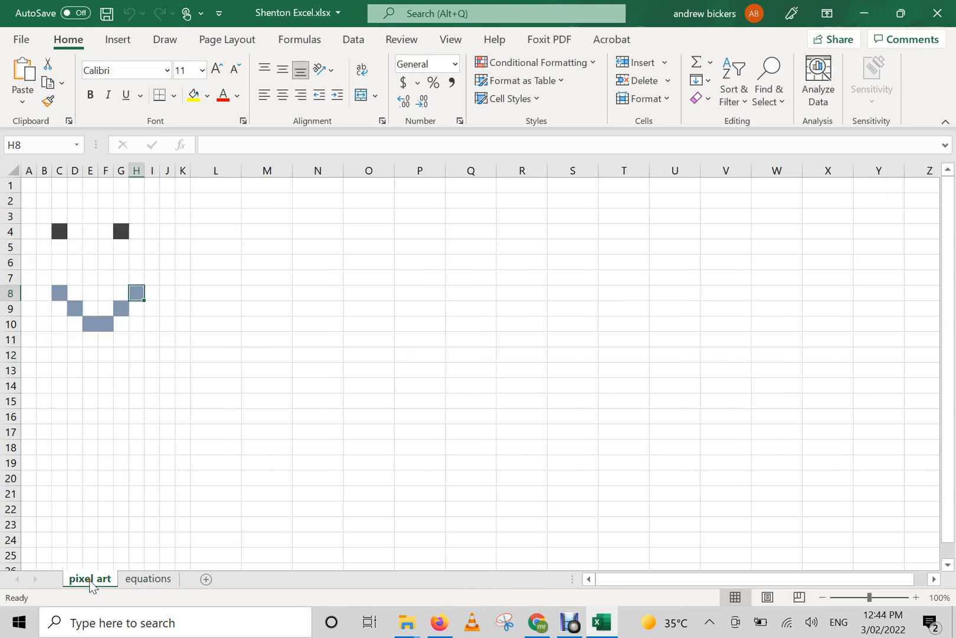
pyautogui.click(138, 579)
pyautogui.click(56, 340)
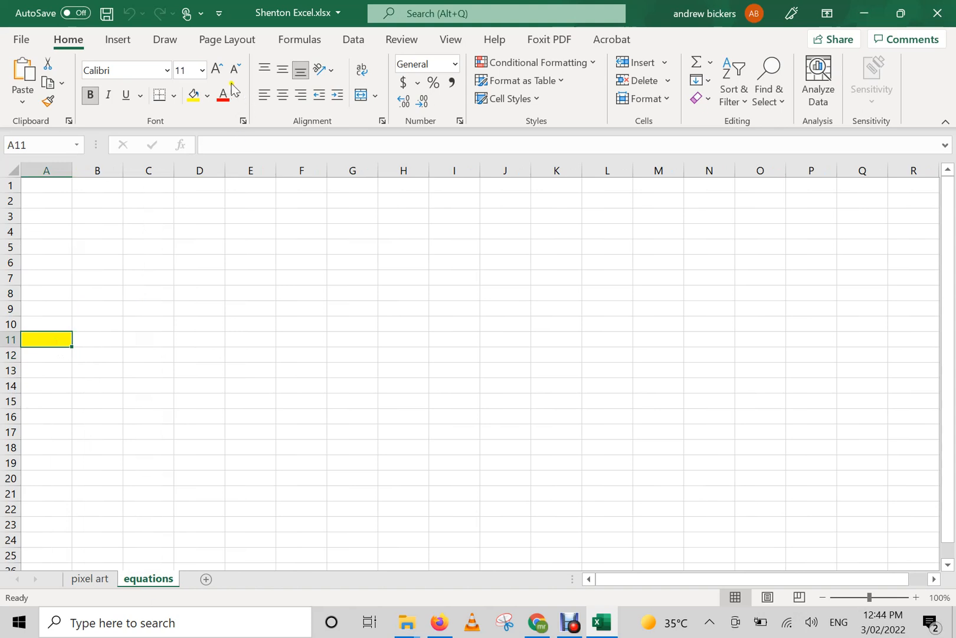
pyautogui.click(208, 95)
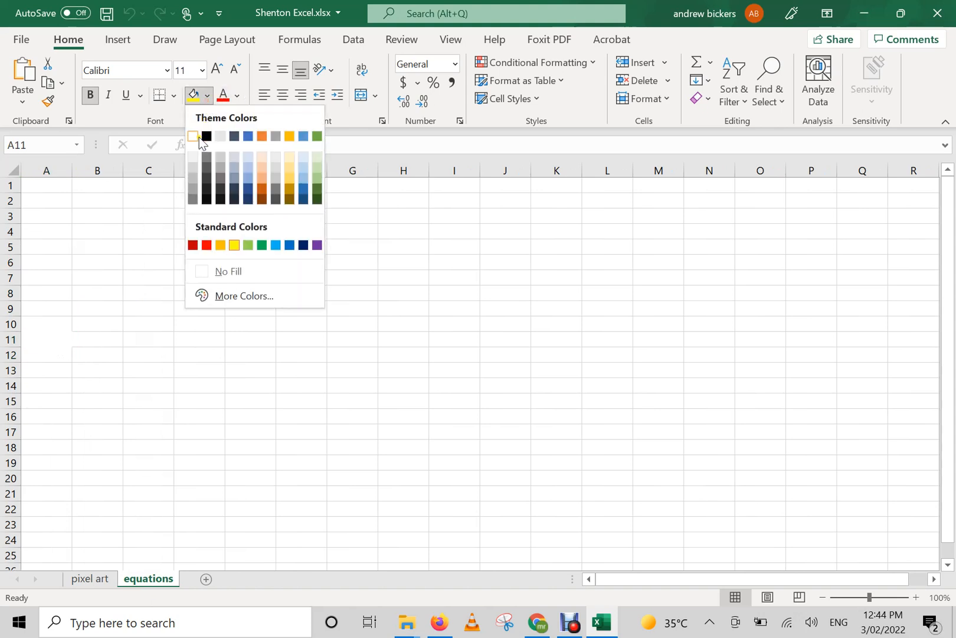
pyautogui.click(230, 274)
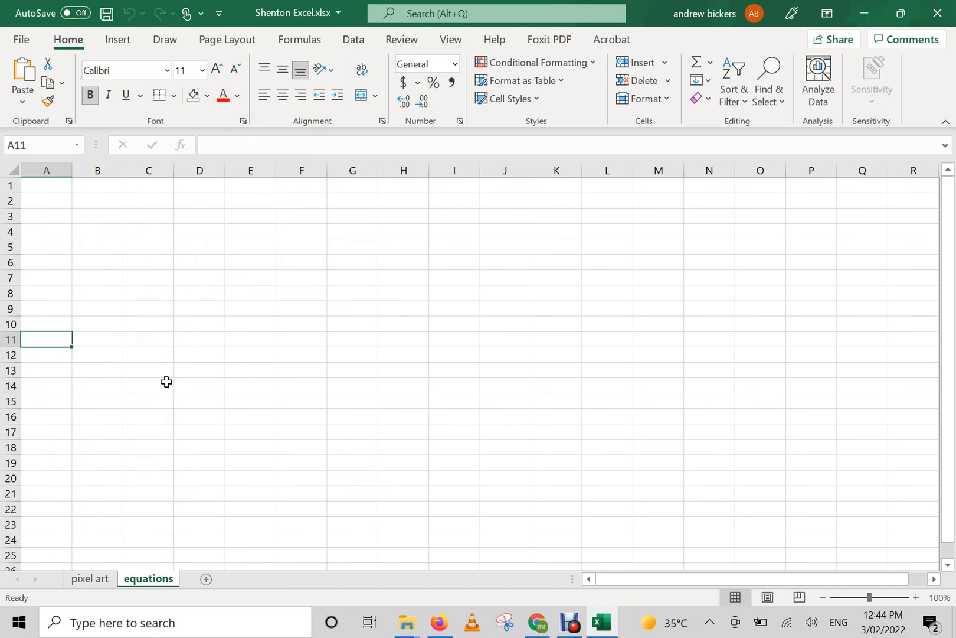
pyautogui.click(166, 382)
# Enter the numbers 1 to 10 down column A, one per cell in A1 to A10.
pyautogui.click(61, 187)
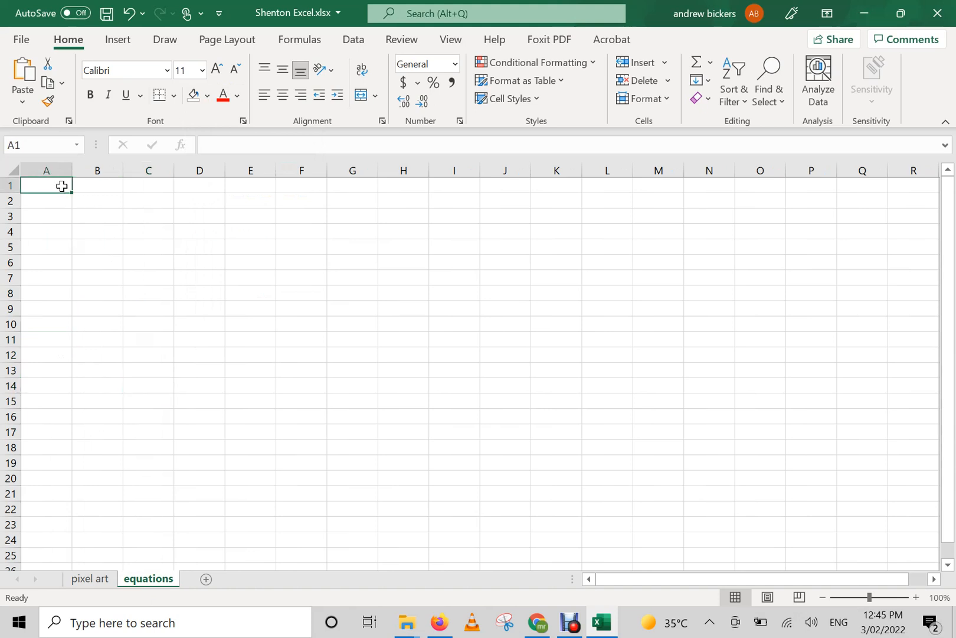
pyautogui.write('1')
pyautogui.press('Return')
pyautogui.write('2')
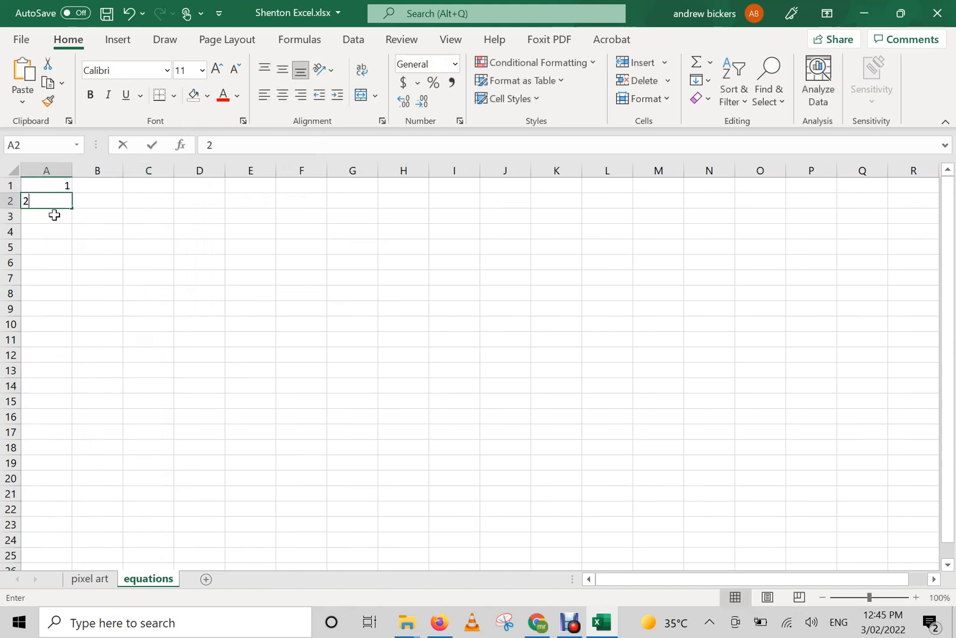
pyautogui.press('Return')
pyautogui.write('3')
pyautogui.press('Return')
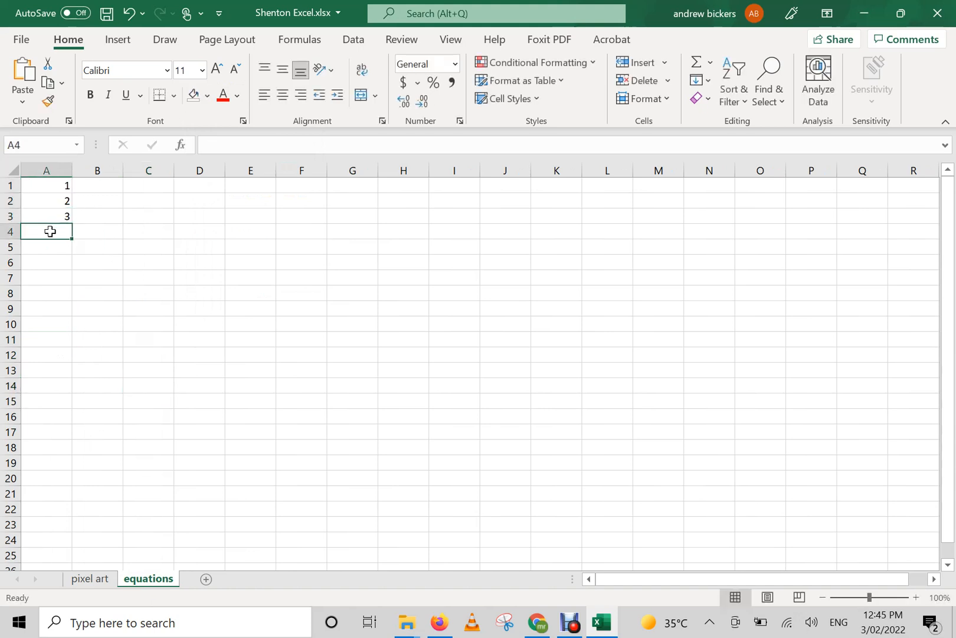
pyautogui.write('4')
pyautogui.press('Return')
pyautogui.write('5')
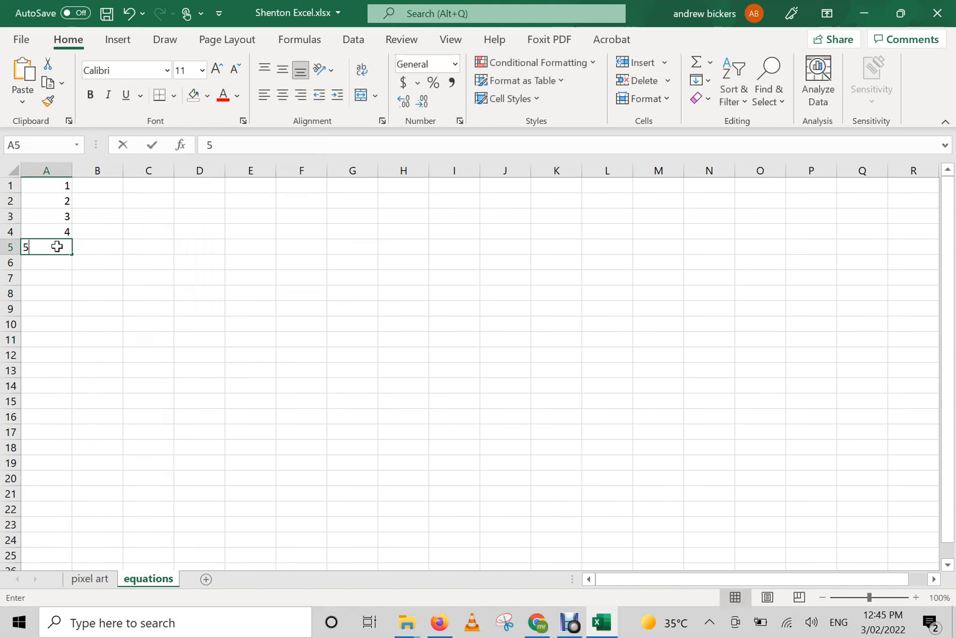
pyautogui.press('Return')
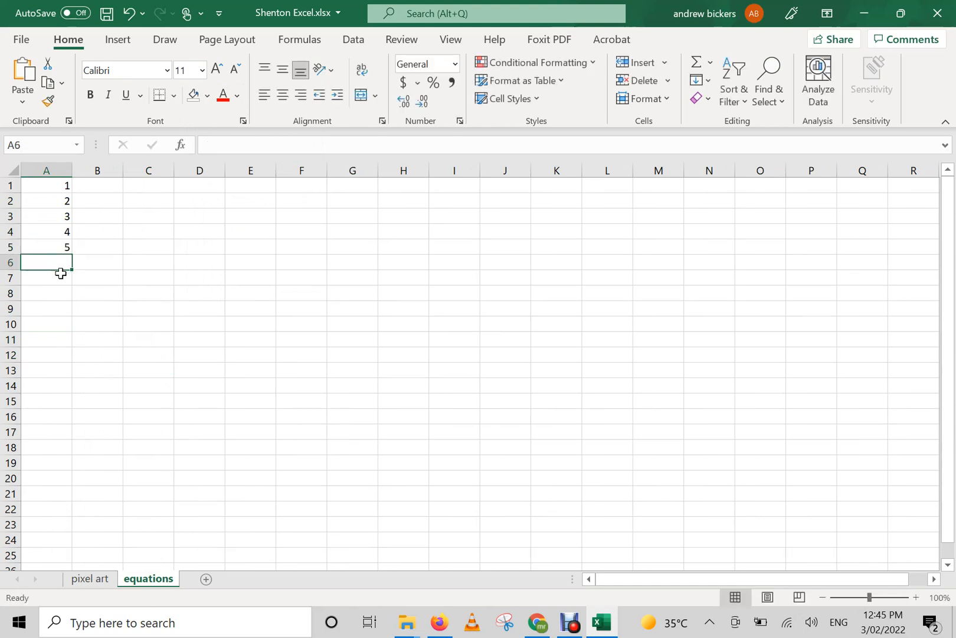
pyautogui.click(57, 280)
pyautogui.click(55, 261)
pyautogui.write('6')
pyautogui.click(56, 276)
pyautogui.write('7')
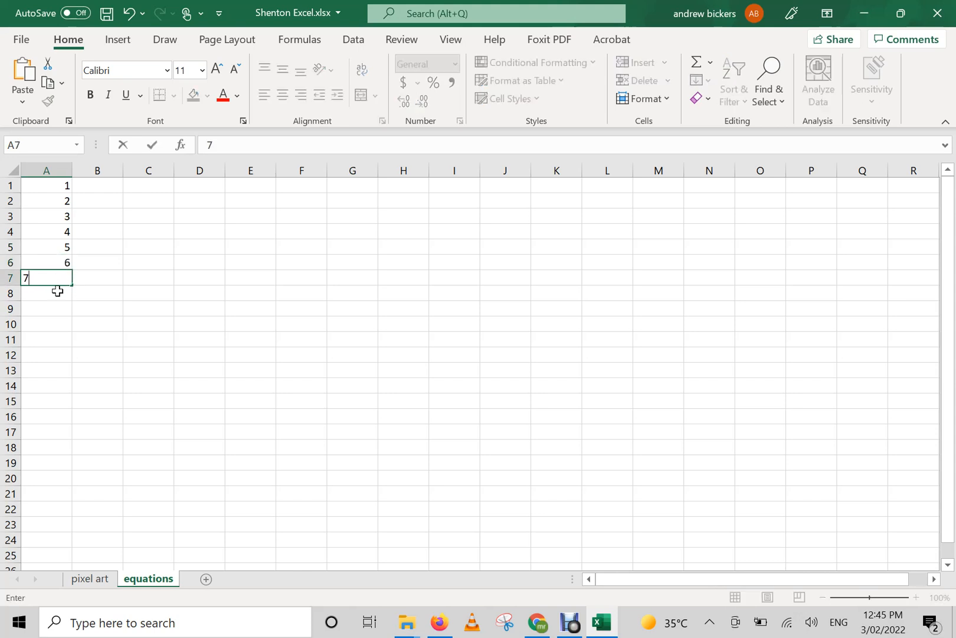
pyautogui.click(57, 292)
pyautogui.write('8')
pyautogui.click(55, 311)
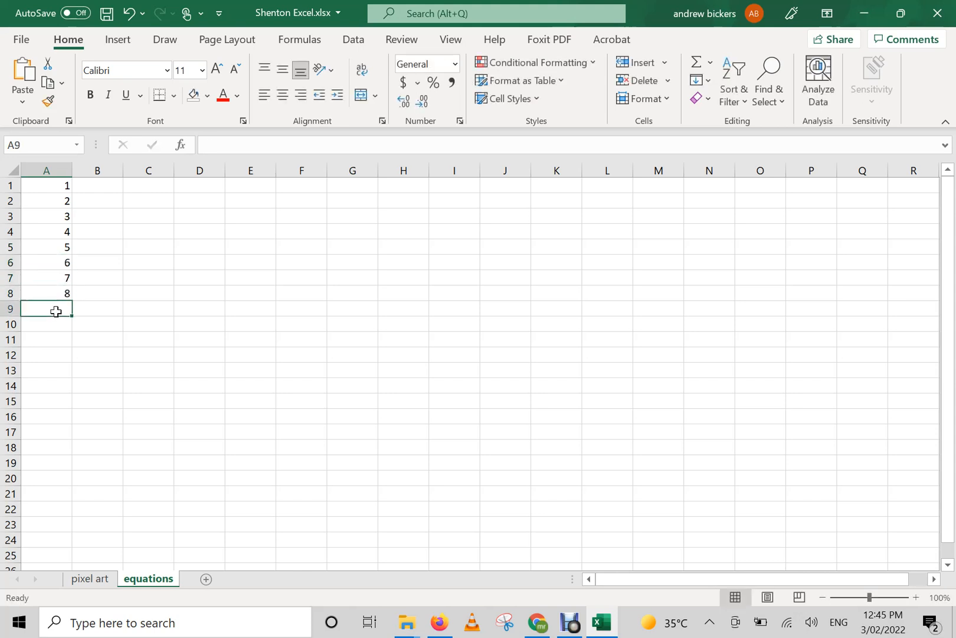
pyautogui.write('9')
pyautogui.click(53, 324)
pyautogui.write('10')
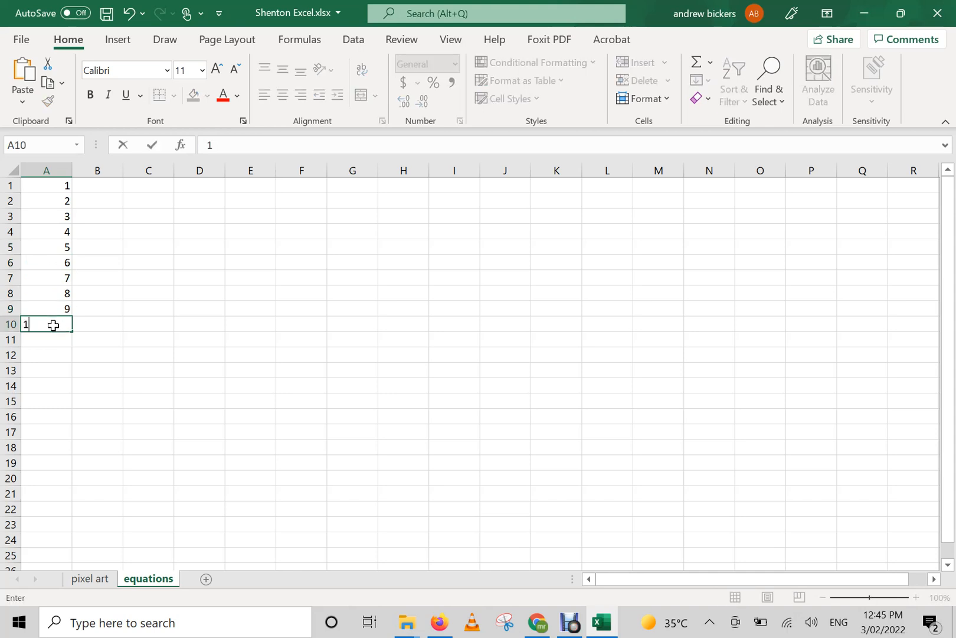
pyautogui.click(76, 339)
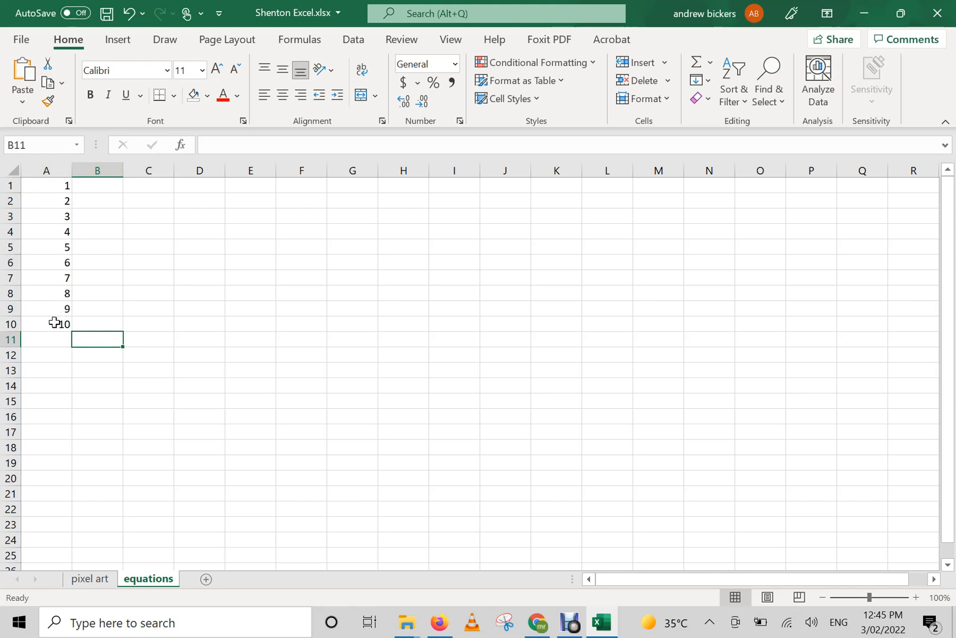
pyautogui.click(55, 322)
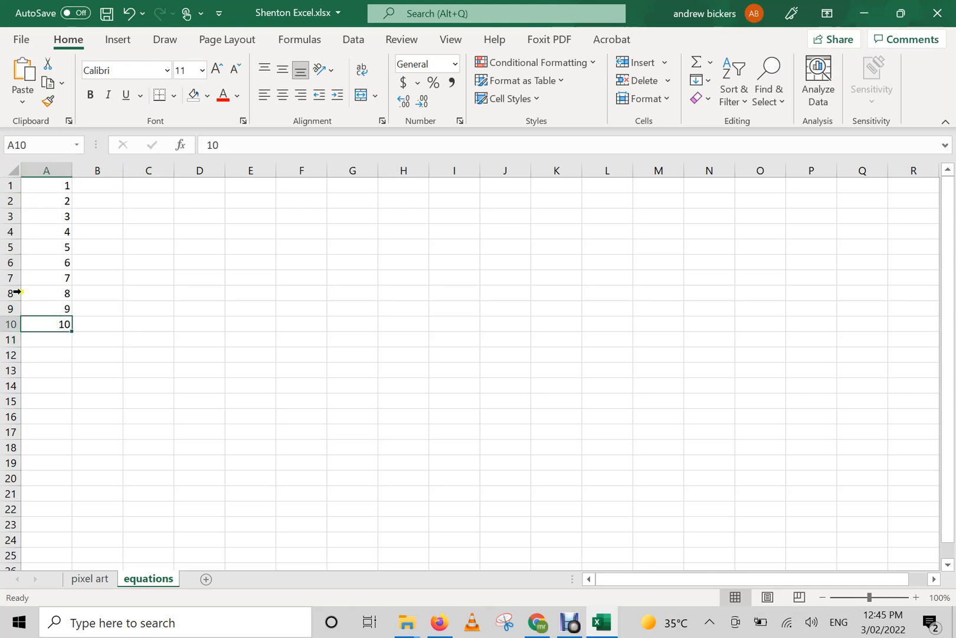
pyautogui.click(78, 373)
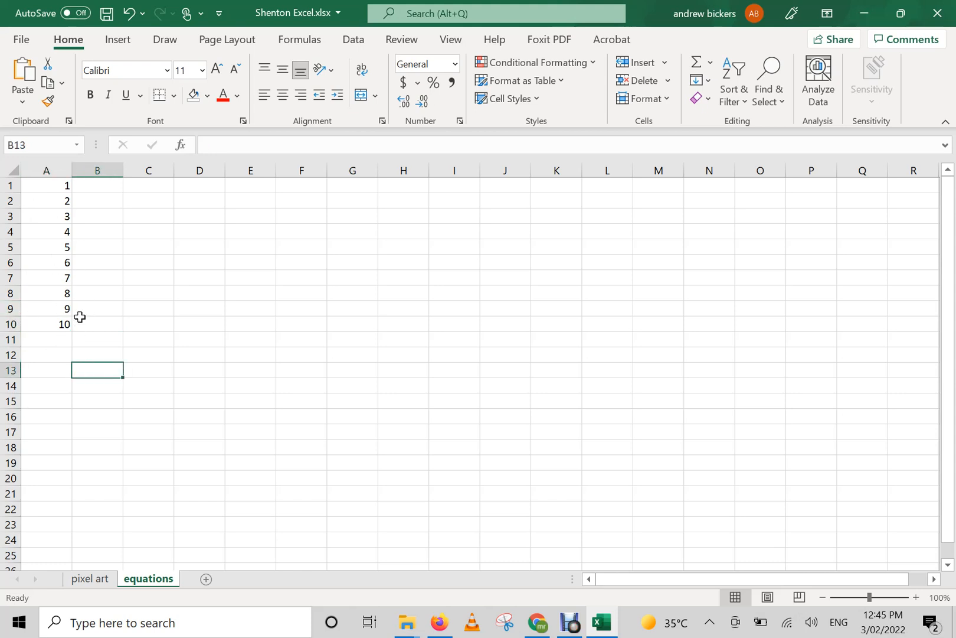
pyautogui.click(62, 343)
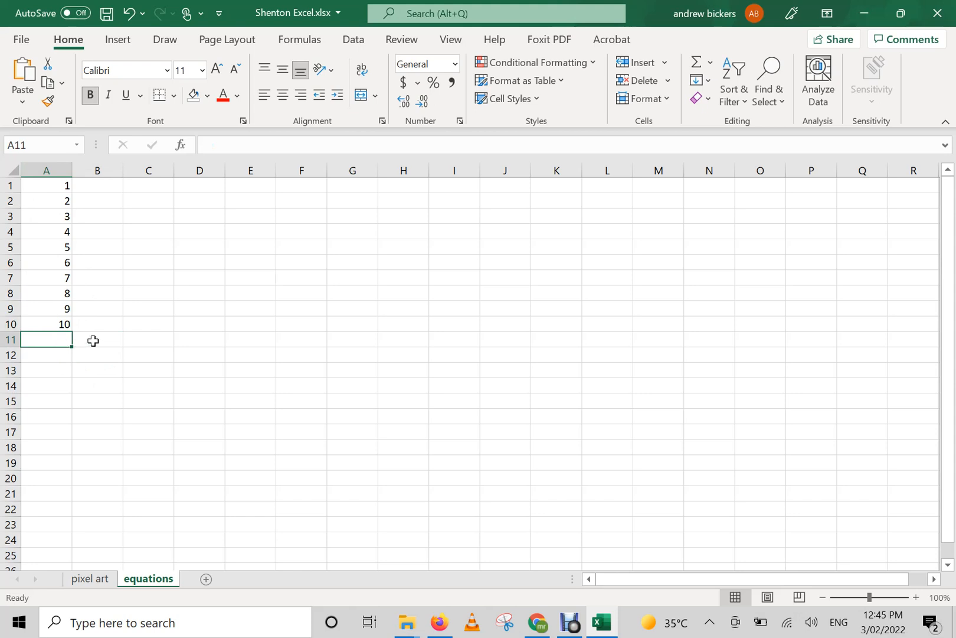
# Label cell B11 with the text "sum", beside the cell below the number list.
pyautogui.click(93, 340)
pyautogui.write('su')
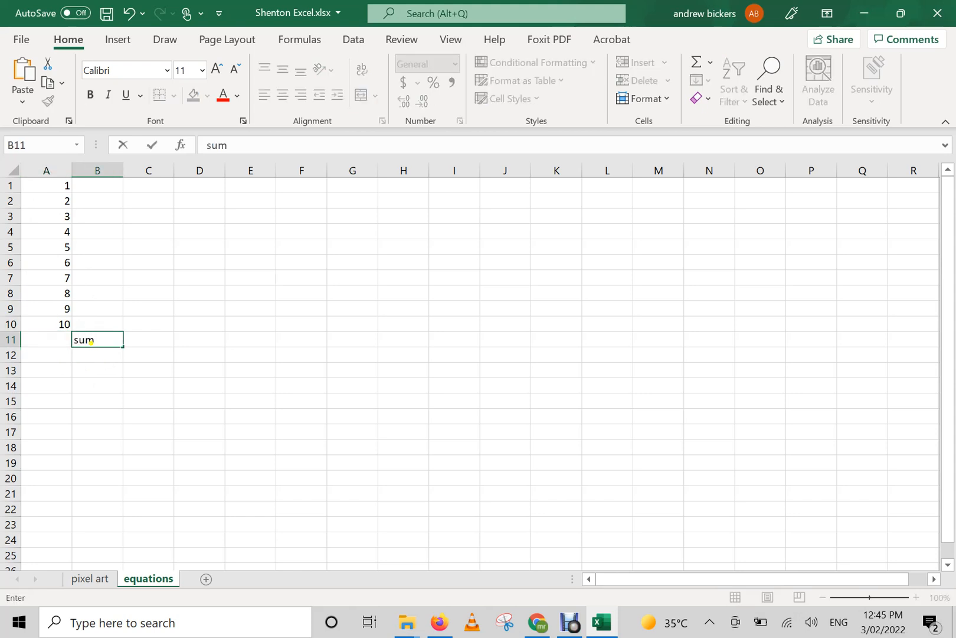
pyautogui.write('m')
# Enter the formula =SUM(A1:A10) in cell A11 to total the number list.
pyautogui.click(60, 340)
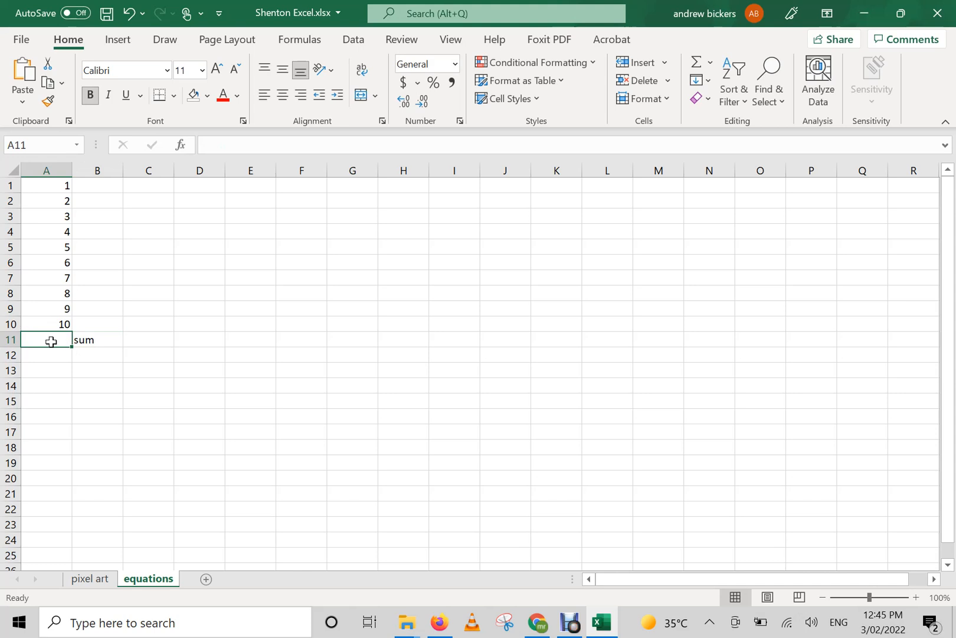
pyautogui.write('=')
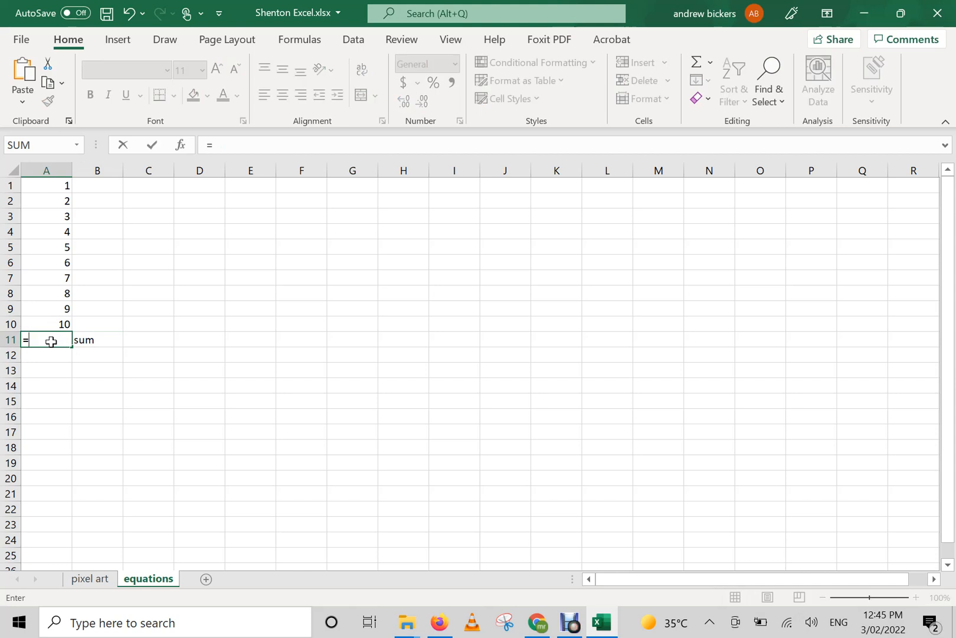
pyautogui.write('sum')
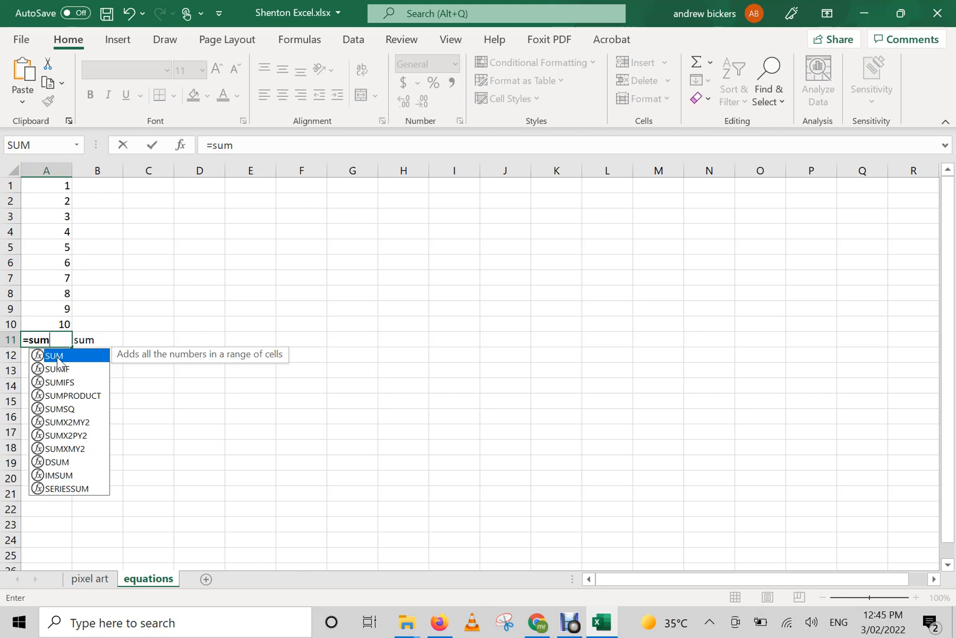
pyautogui.doubleClick(57, 356)
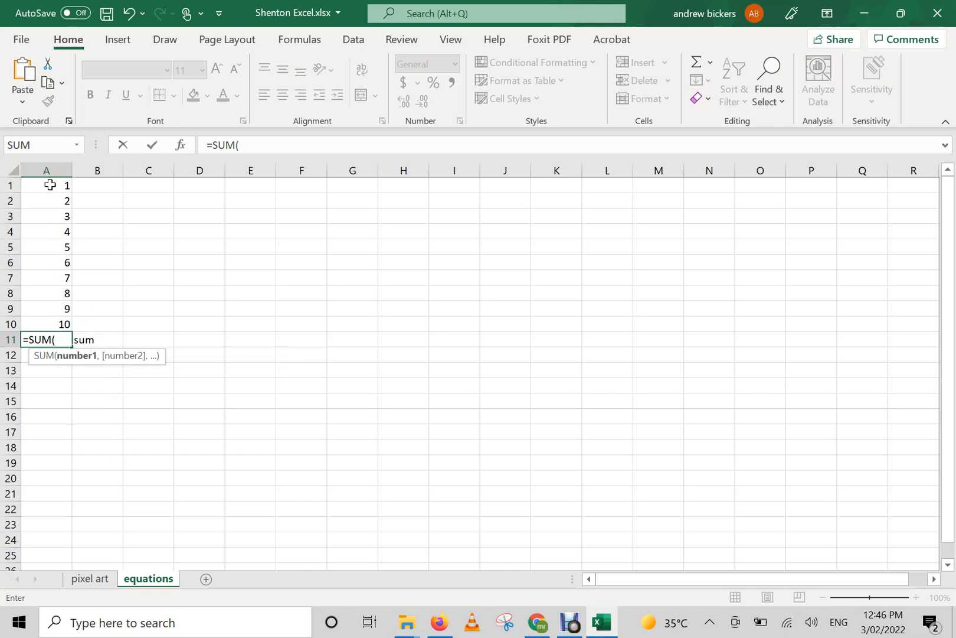
pyautogui.moveTo(50, 185); pyautogui.dragTo(57, 329)
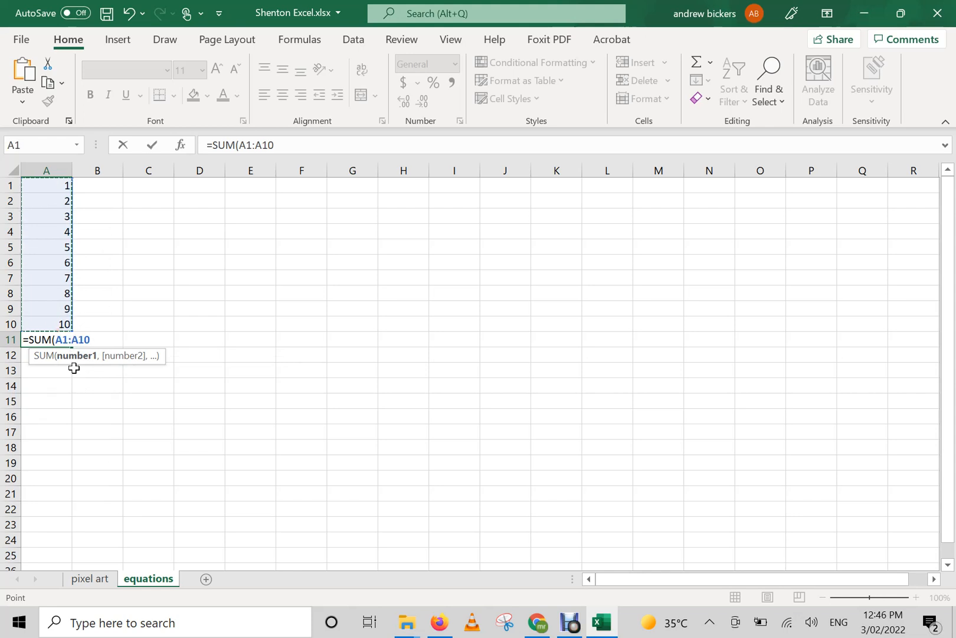
pyautogui.click(153, 151)
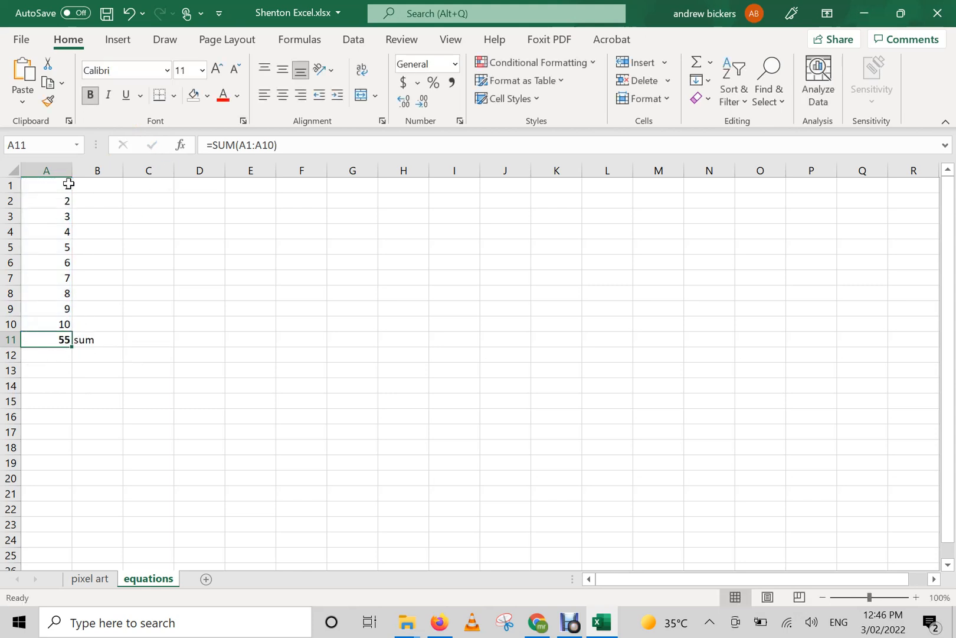
pyautogui.click(47, 368)
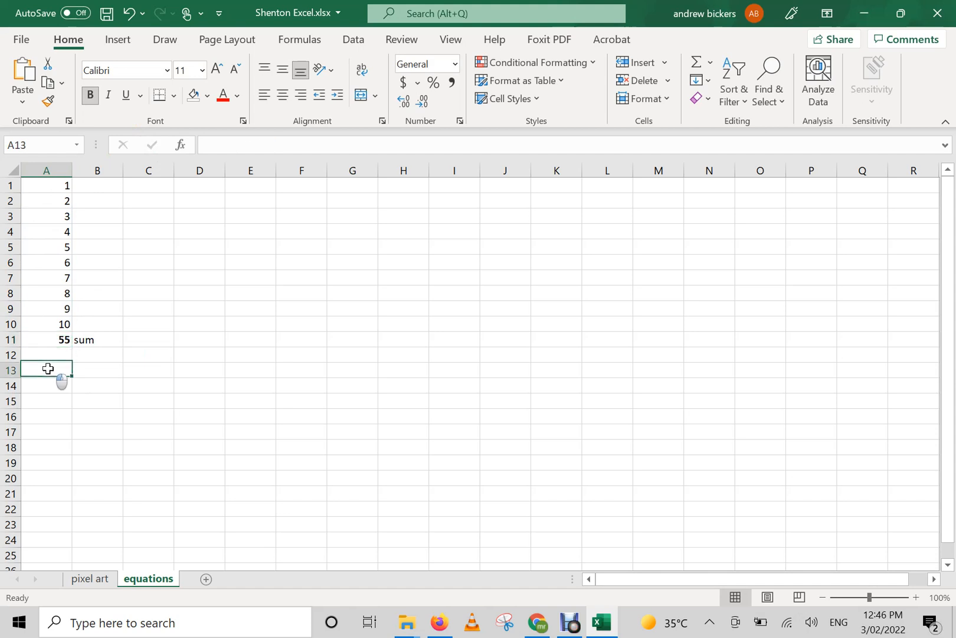
pyautogui.click(54, 340)
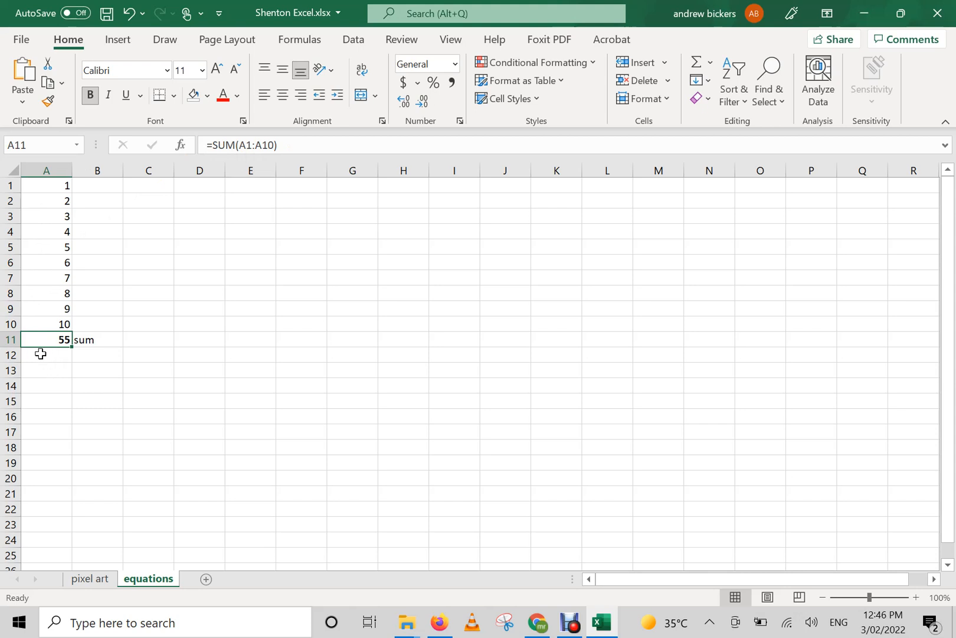
# Label cell B12 with the text "min", directly below the sum label.
pyautogui.click(78, 356)
pyautogui.write('mi')
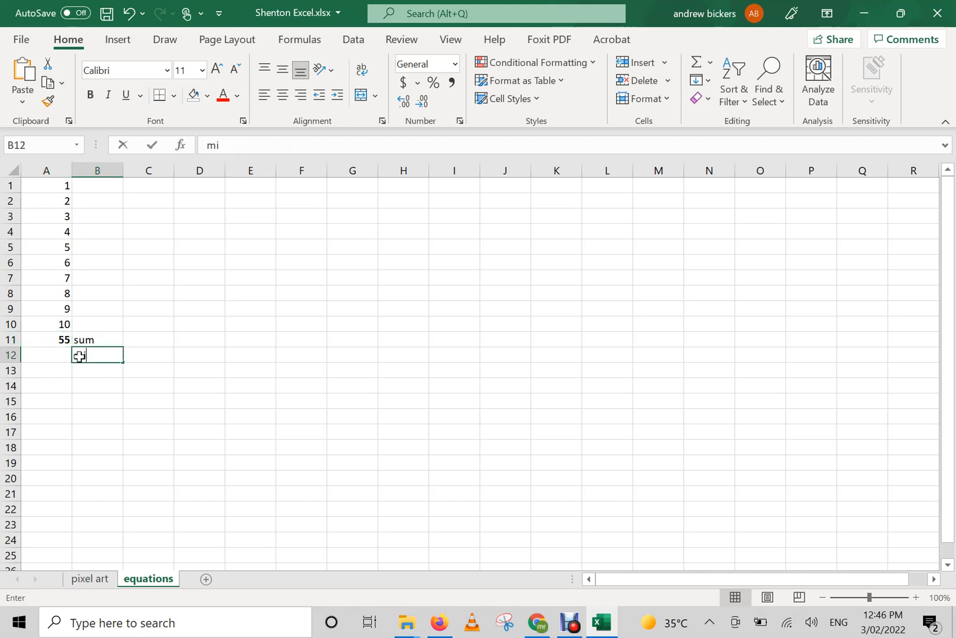
pyautogui.write('n')
# Enter the formula =MIN(A1:A10) in cell A12, beside the min label.
pyautogui.click(62, 356)
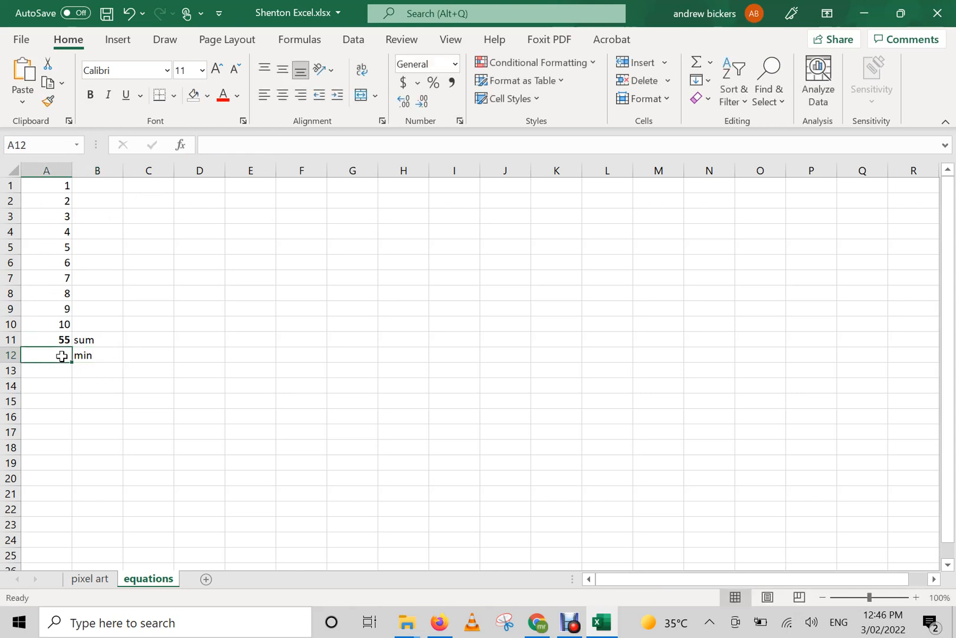
pyautogui.write('=')
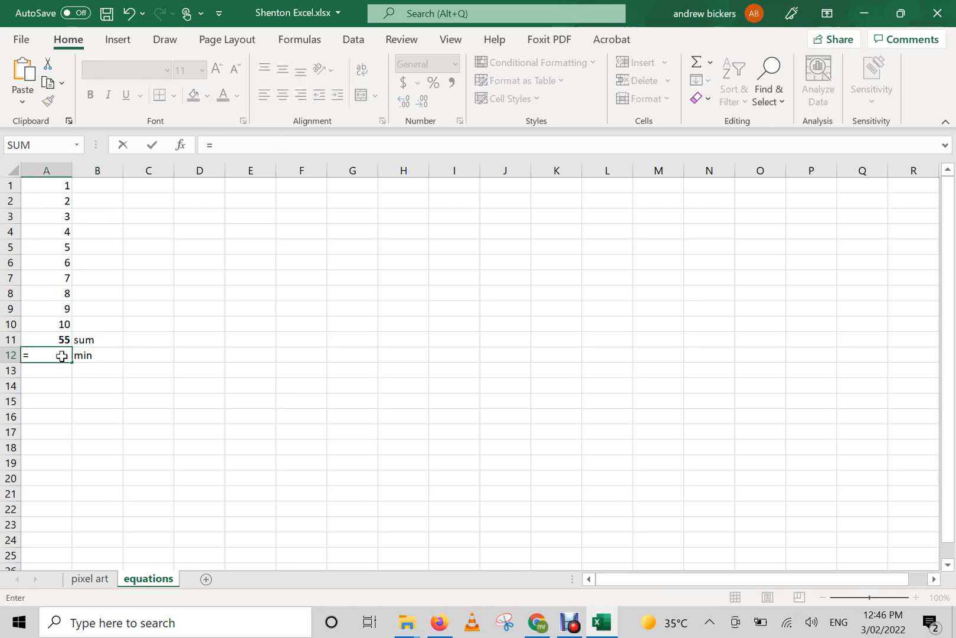
pyautogui.write('min')
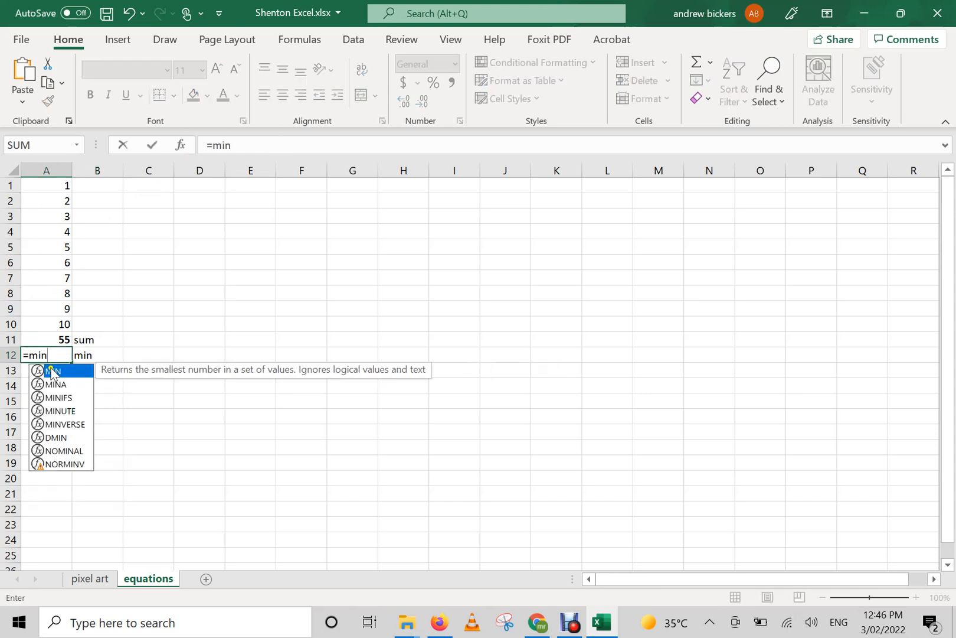
pyautogui.doubleClick(52, 372)
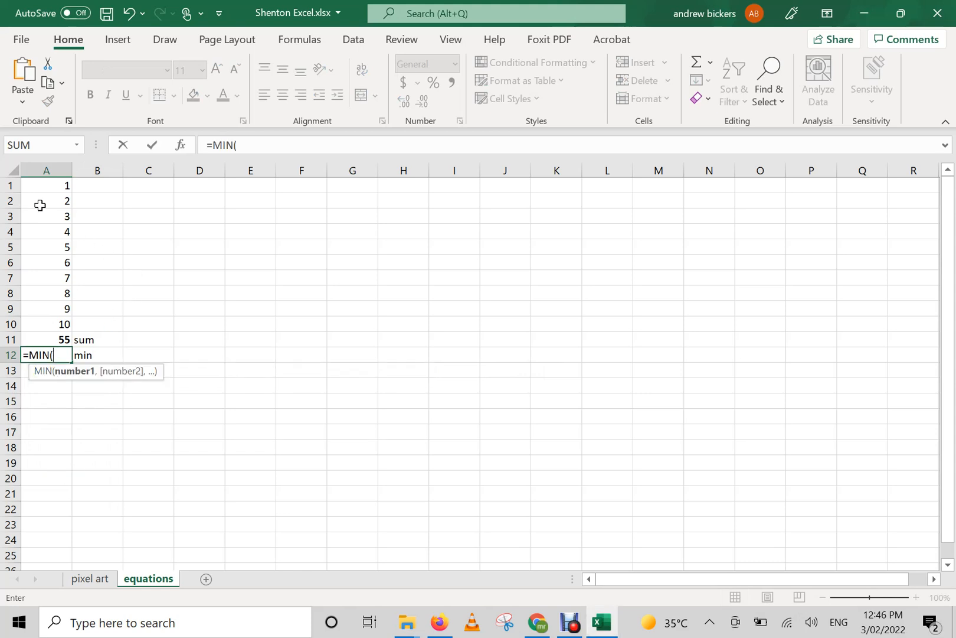
pyautogui.moveTo(42, 186); pyautogui.dragTo(54, 328)
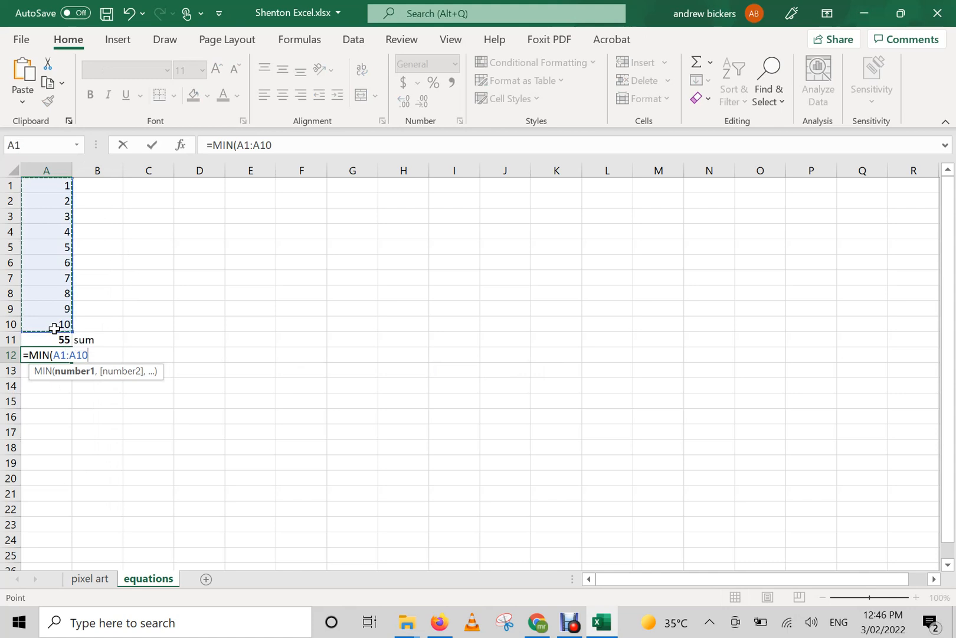
pyautogui.click(152, 146)
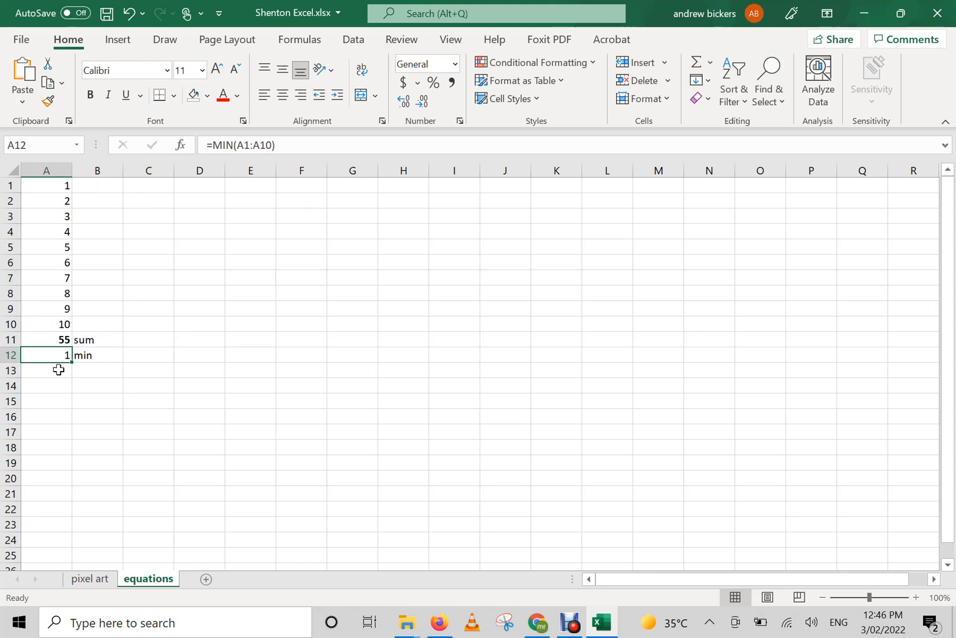
# Make the sum result in A11 italic and the minimum result in A12 bold and italic.
pyautogui.click(63, 340)
pyautogui.hotkey('ctrl', 'b')
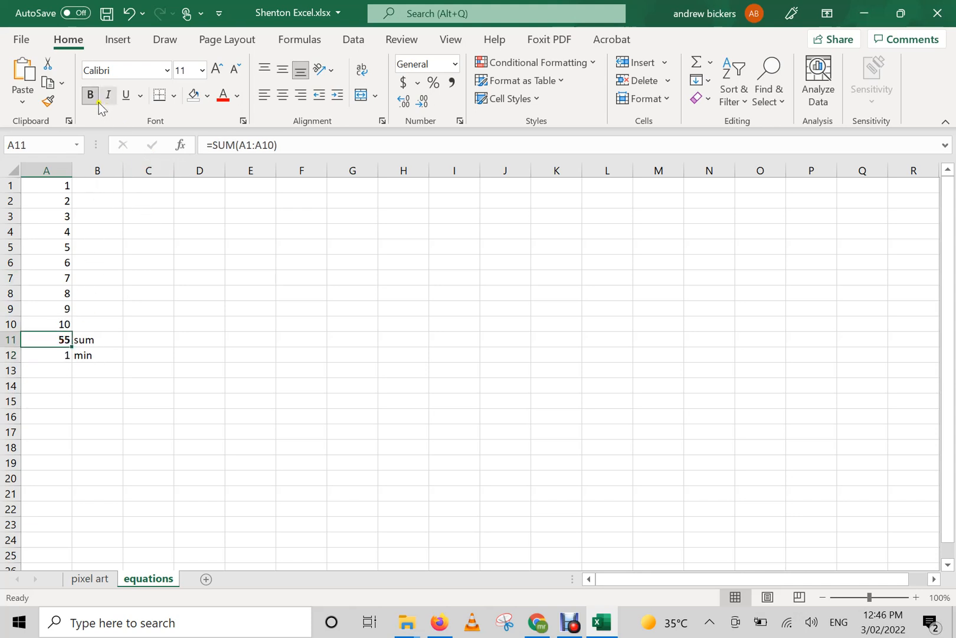
pyautogui.click(103, 99)
pyautogui.click(57, 354)
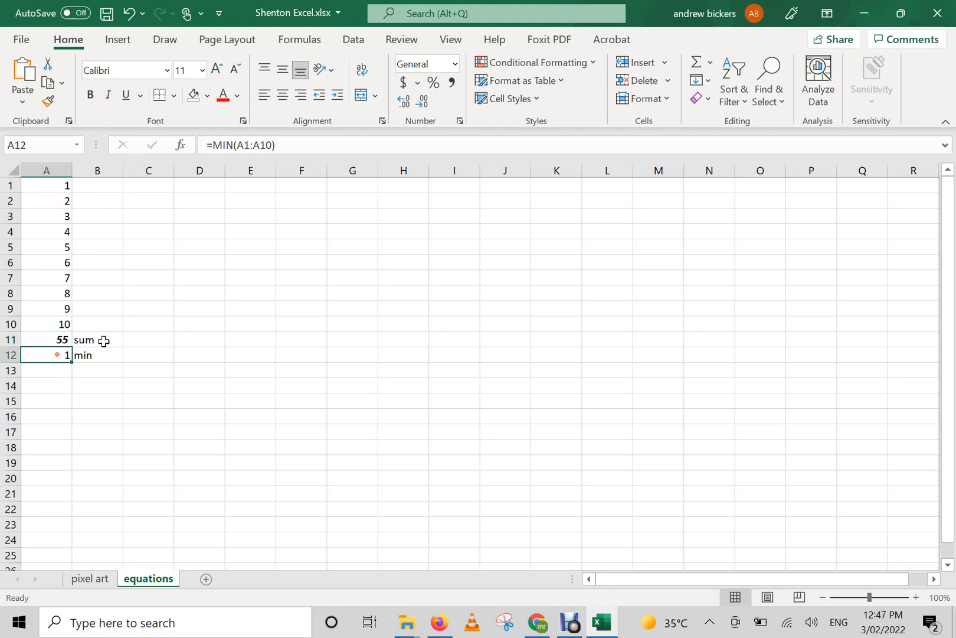
pyautogui.click(90, 95)
pyautogui.click(108, 96)
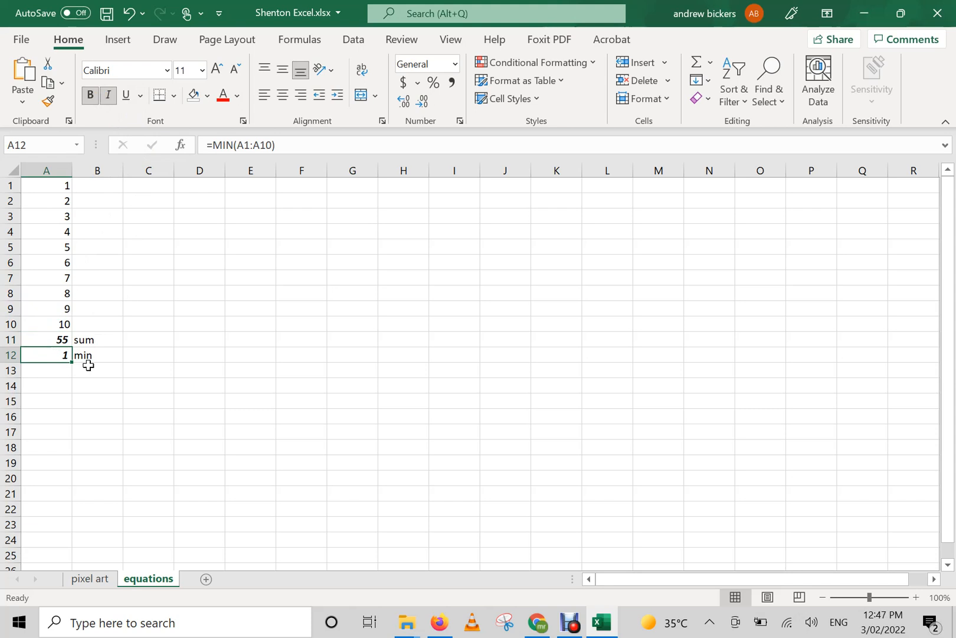
# Label cell B13 with the text "max" and enter the formula =MAX(A1:A10) in cell A13.
pyautogui.click(93, 366)
pyautogui.write('max')
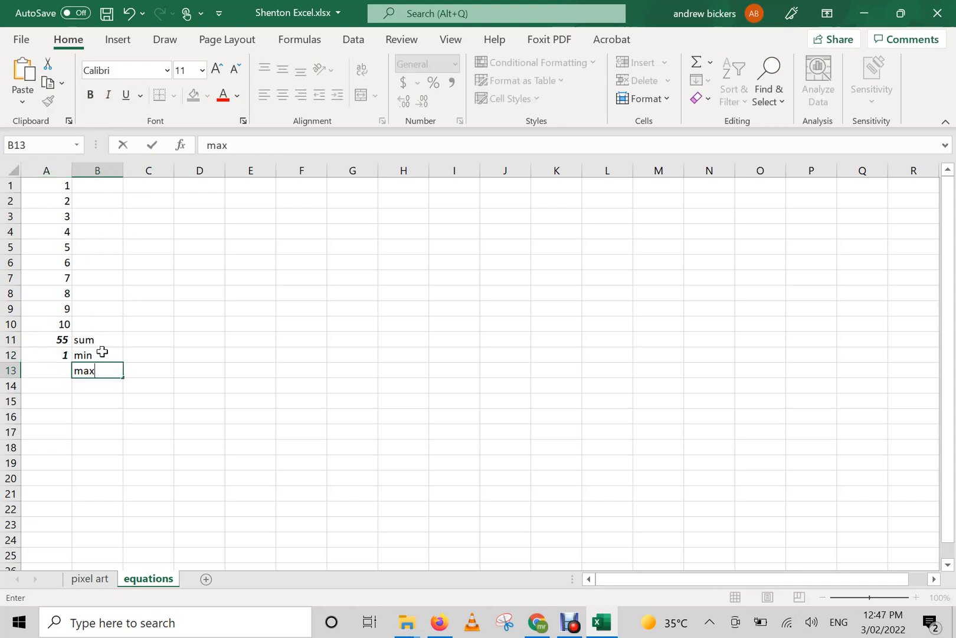
pyautogui.click(58, 371)
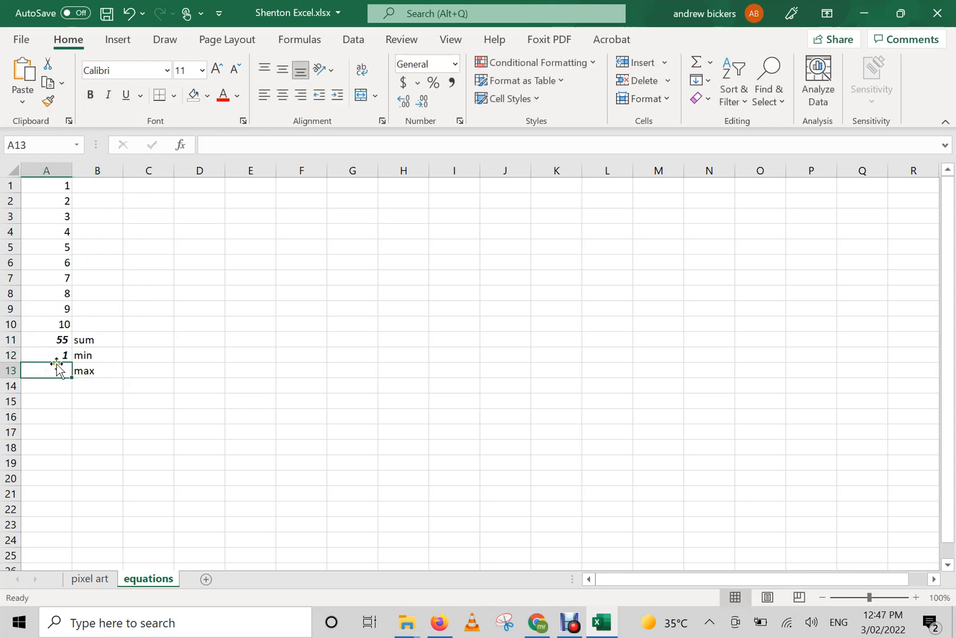
pyautogui.write('=')
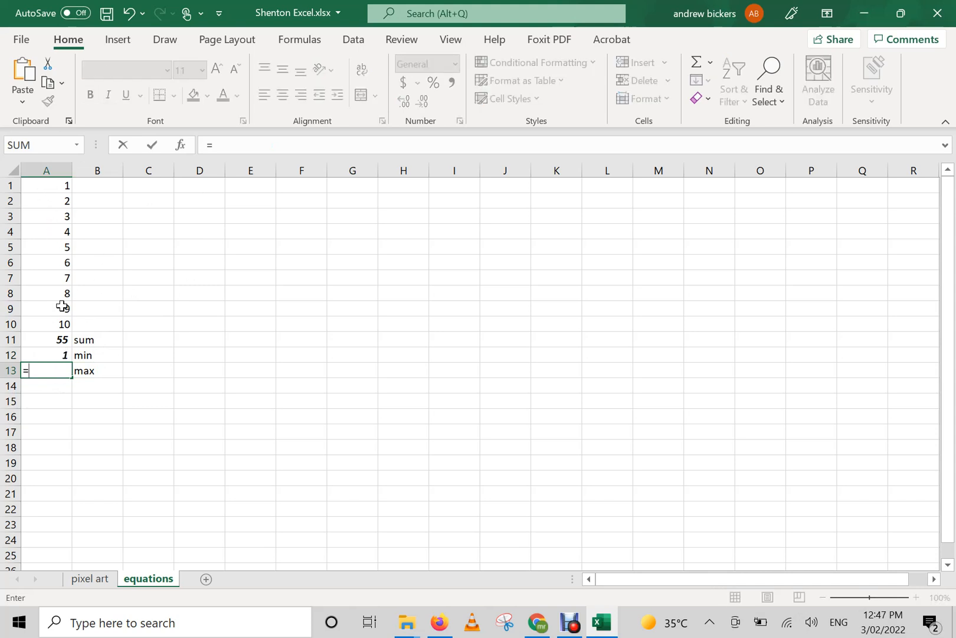
pyautogui.write('max')
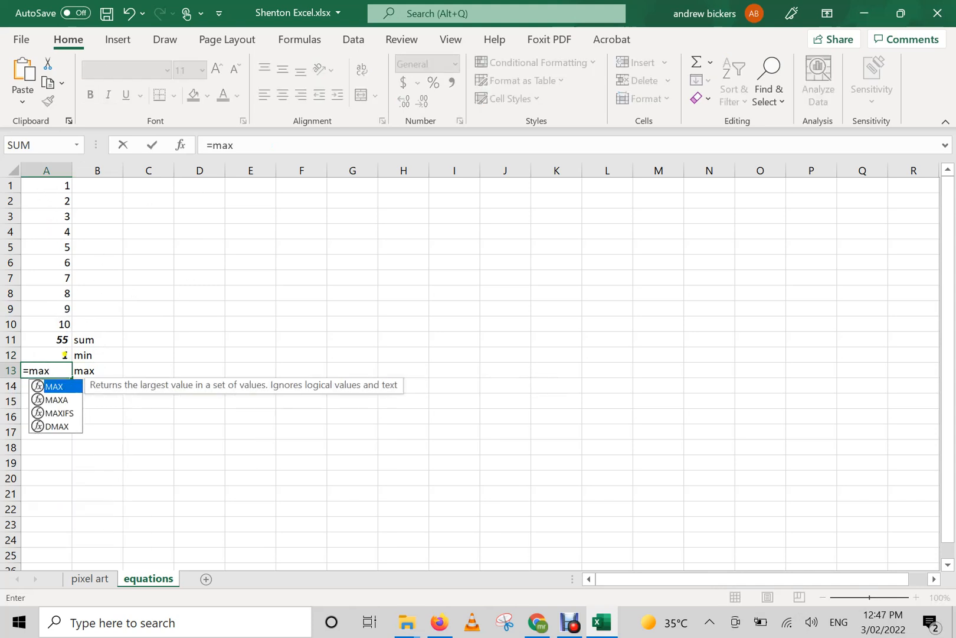
pyautogui.doubleClick(60, 392)
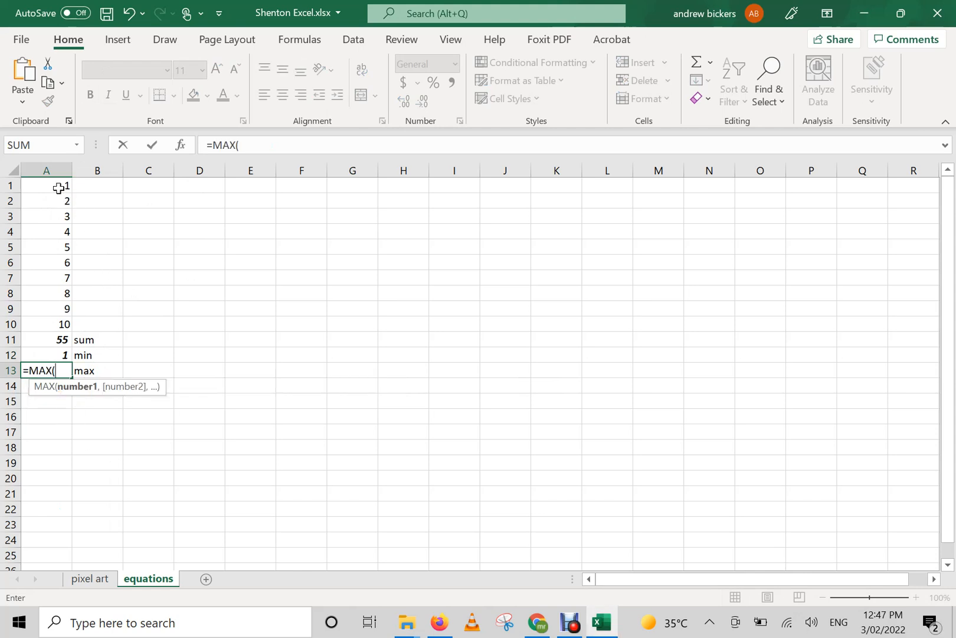
pyautogui.moveTo(60, 186); pyautogui.dragTo(62, 329)
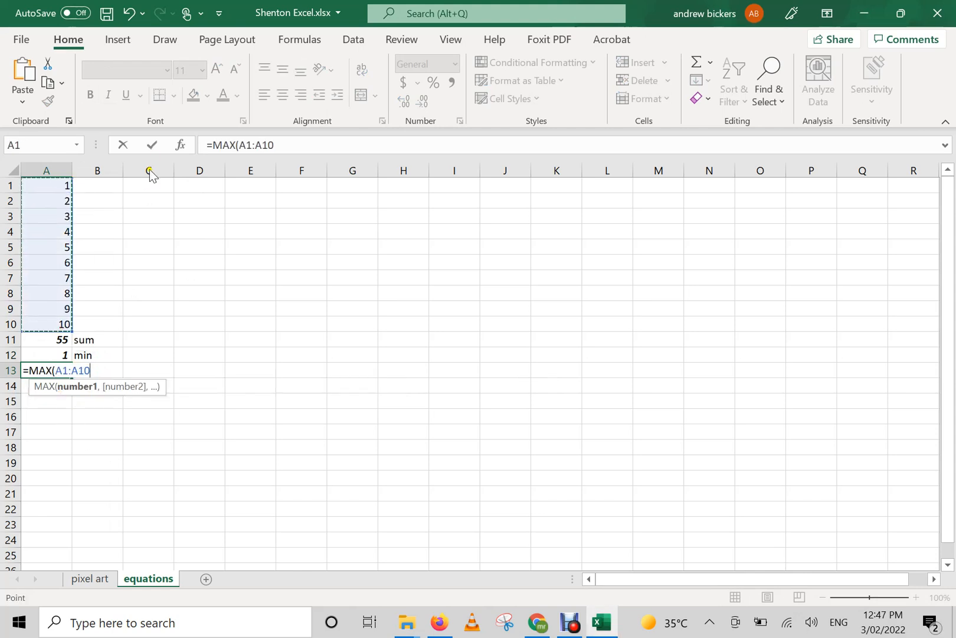
pyautogui.click(155, 148)
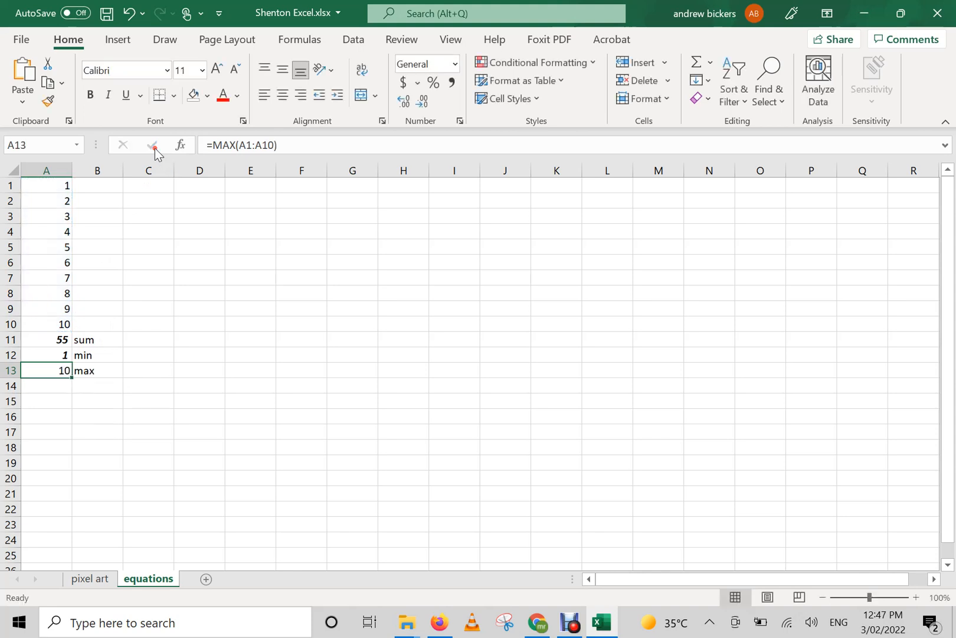
# Make the maximum result in cell A13 bold and italic.
pyautogui.click(93, 417)
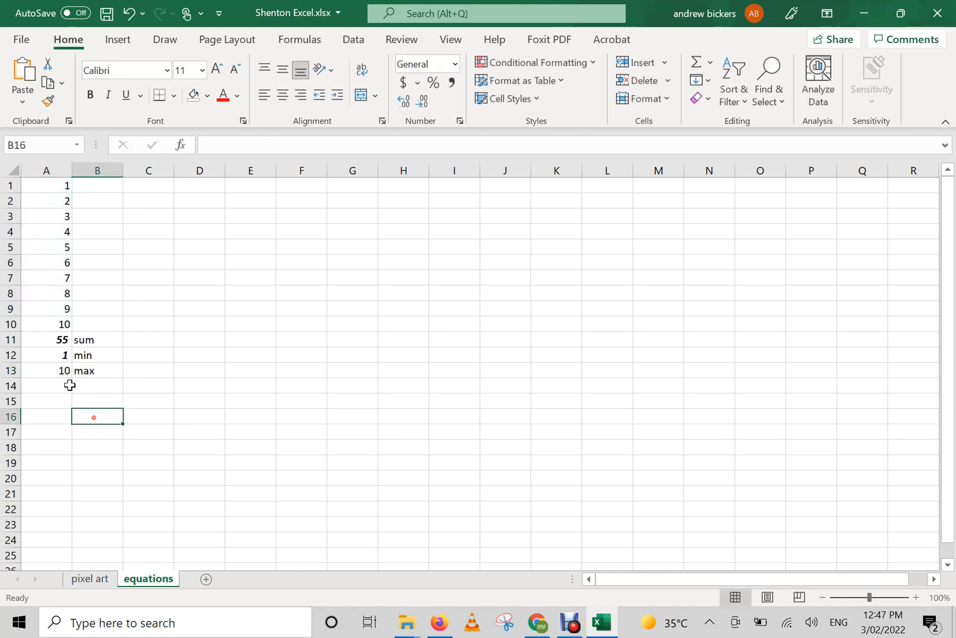
pyautogui.click(55, 372)
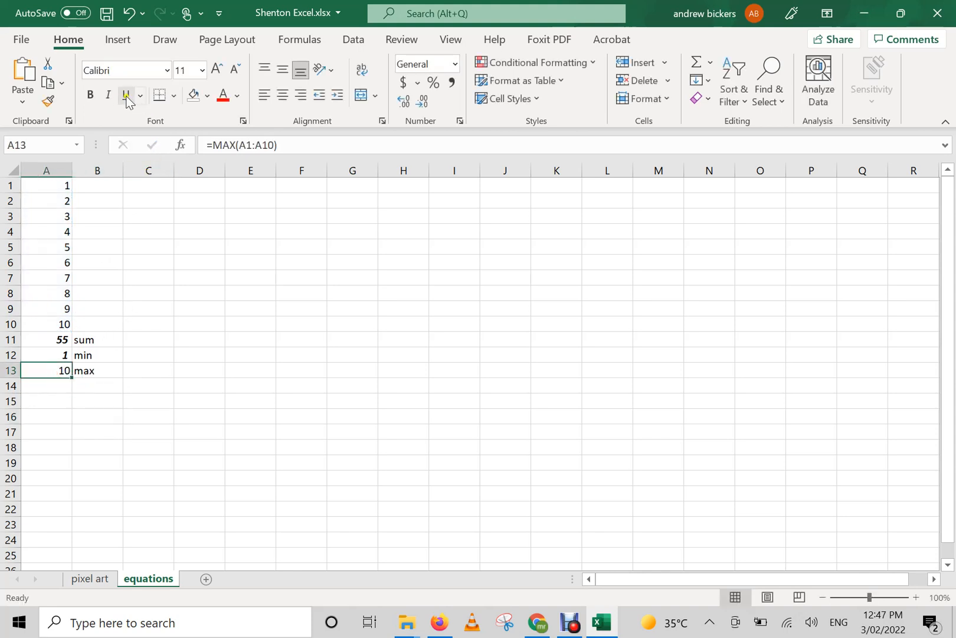
pyautogui.click(91, 96)
pyautogui.click(107, 97)
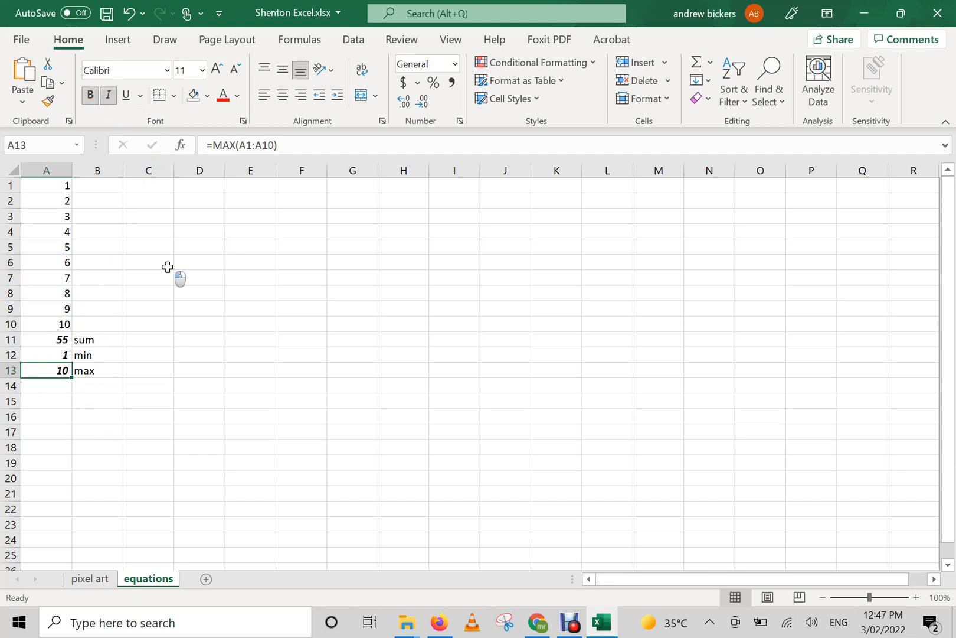
pyautogui.click(168, 268)
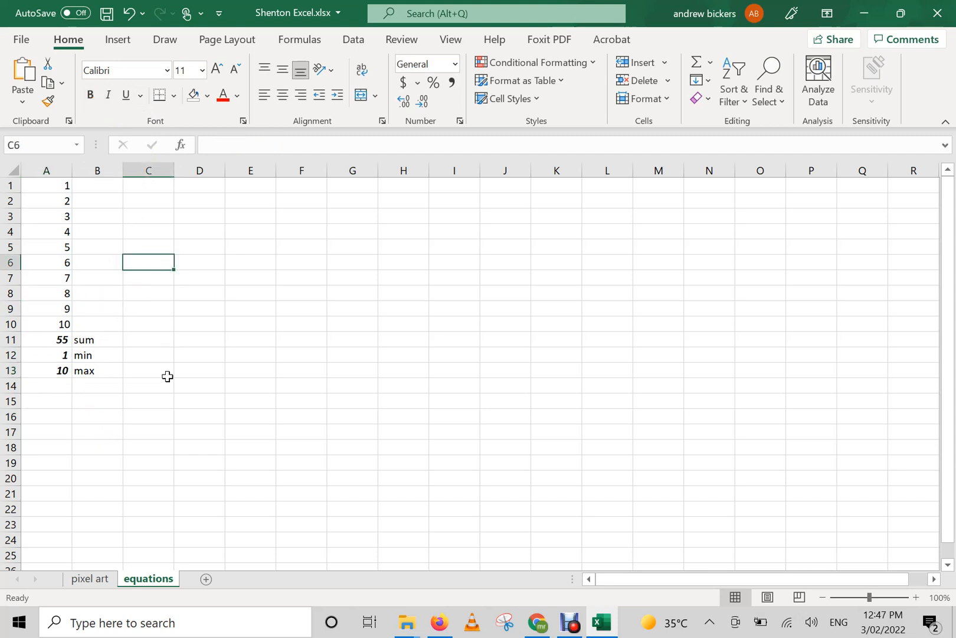
# Label cell B14 with the text "average" and enter the formula =AVERAGE(A1:A10) in cell A14.
pyautogui.click(67, 384)
pyautogui.click(82, 385)
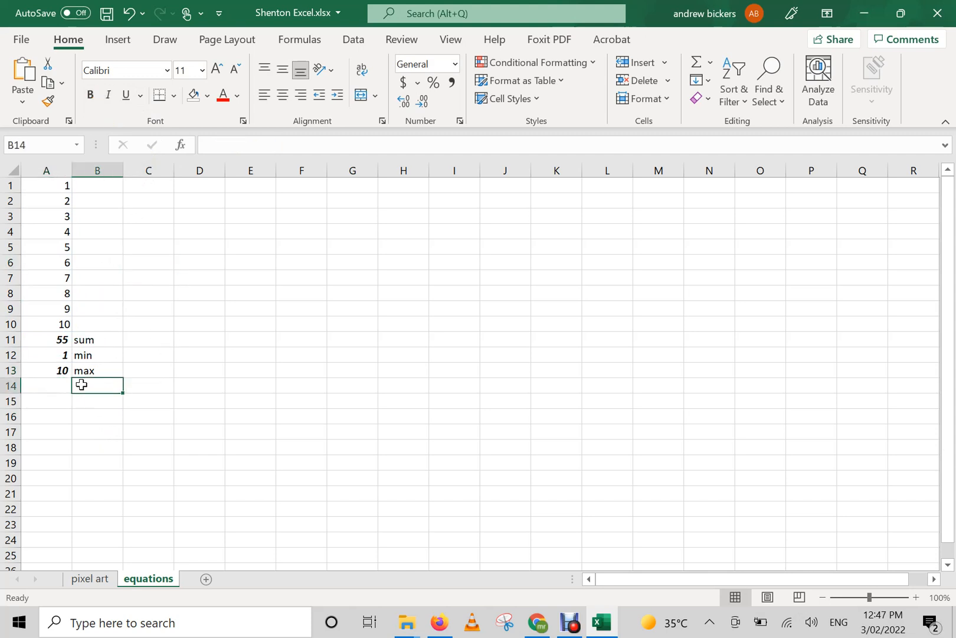
pyautogui.write('average')
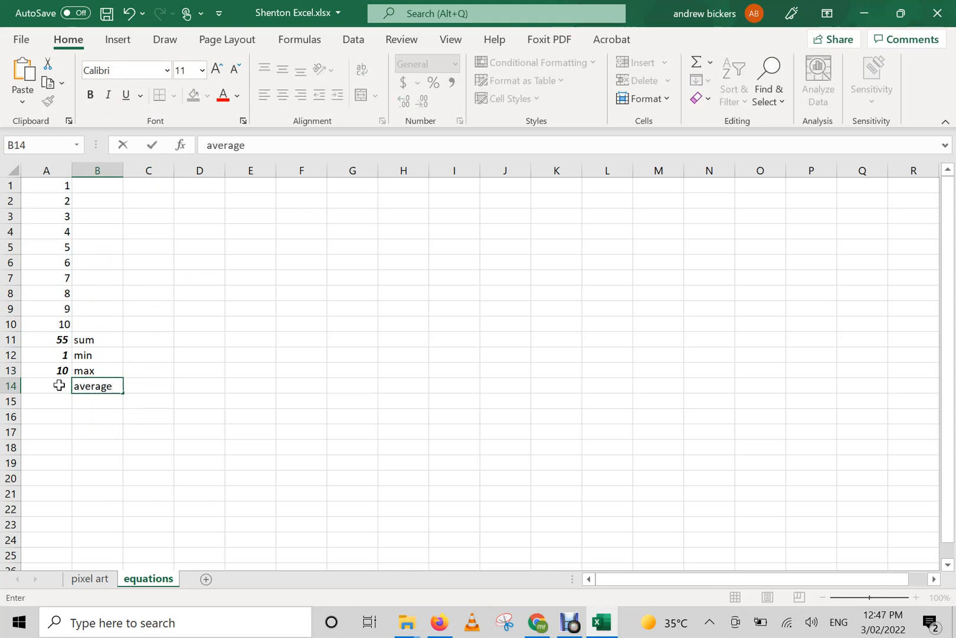
pyautogui.click(59, 384)
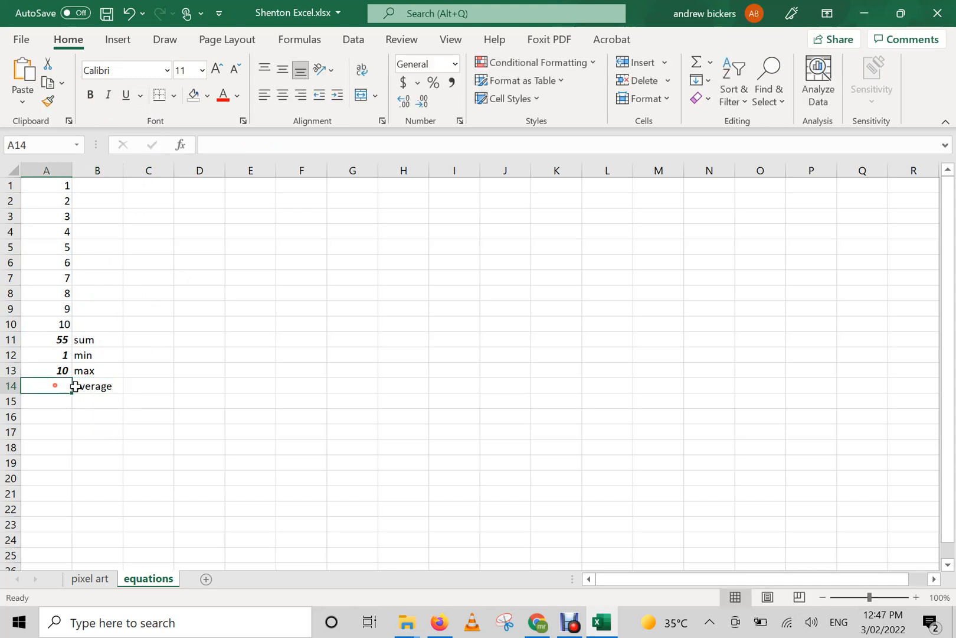
pyautogui.write('=')
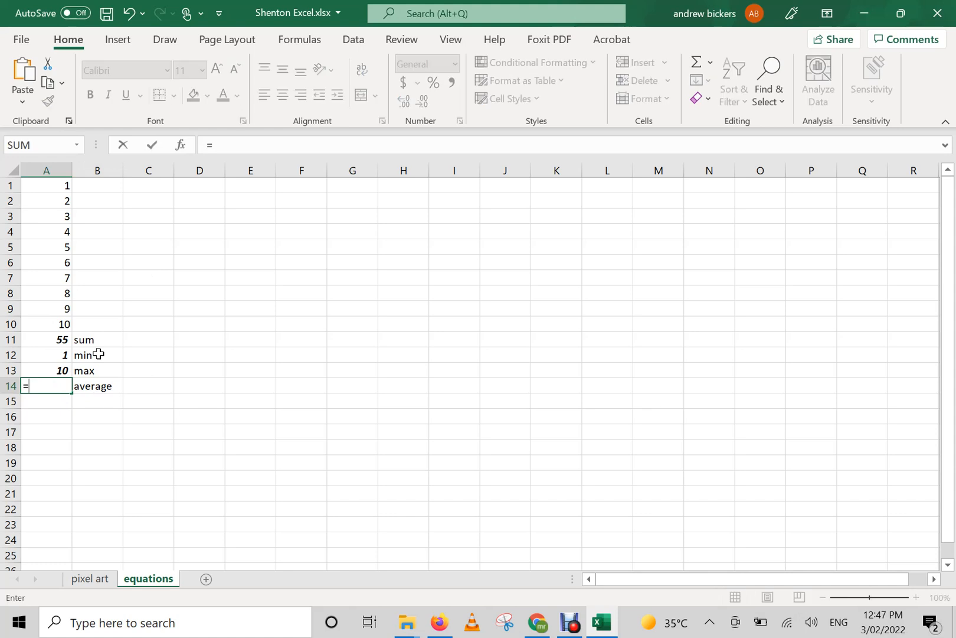
pyautogui.write('average')
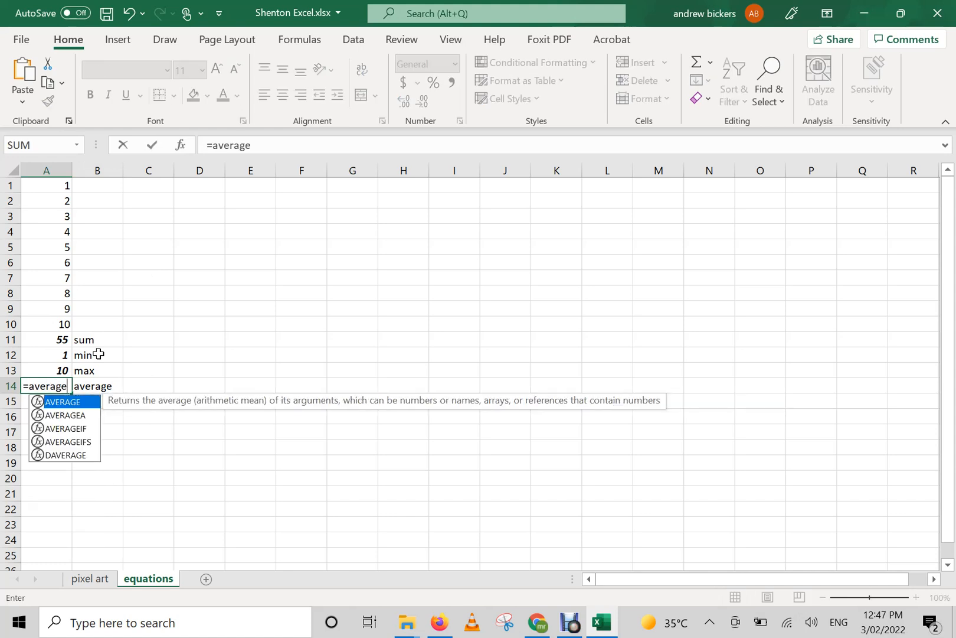
pyautogui.doubleClick(80, 403)
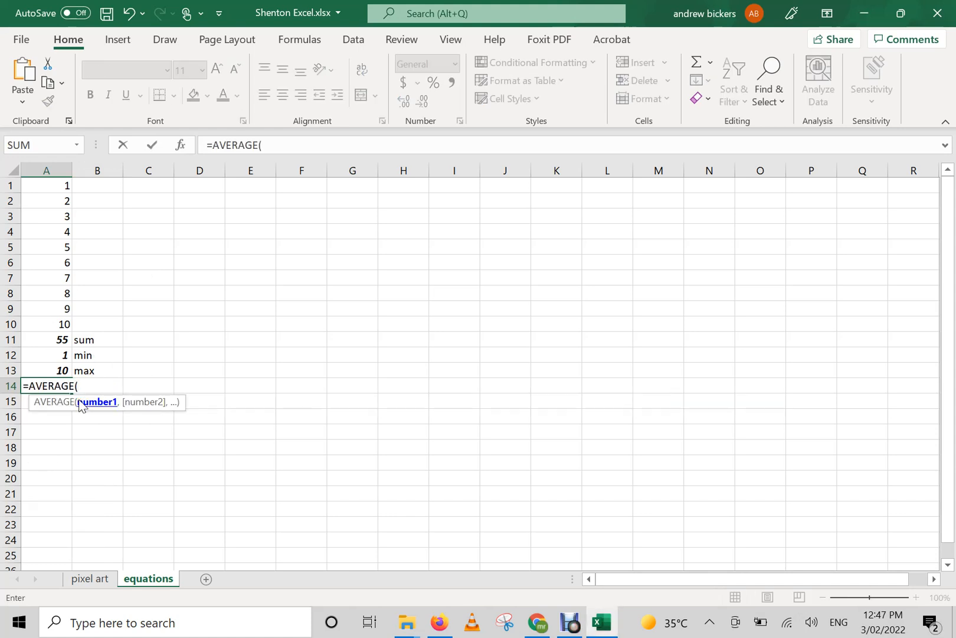
pyautogui.moveTo(65, 186); pyautogui.dragTo(64, 324)
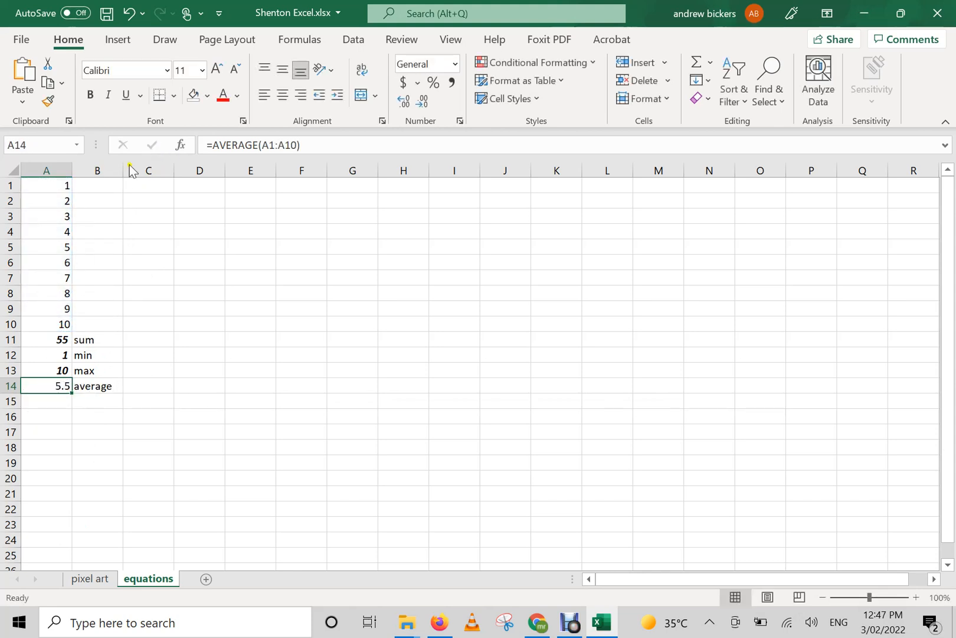
# Make the average result in A14 bold and italic, and fill the result cells A11 to A14 with light gray.
pyautogui.click(146, 417)
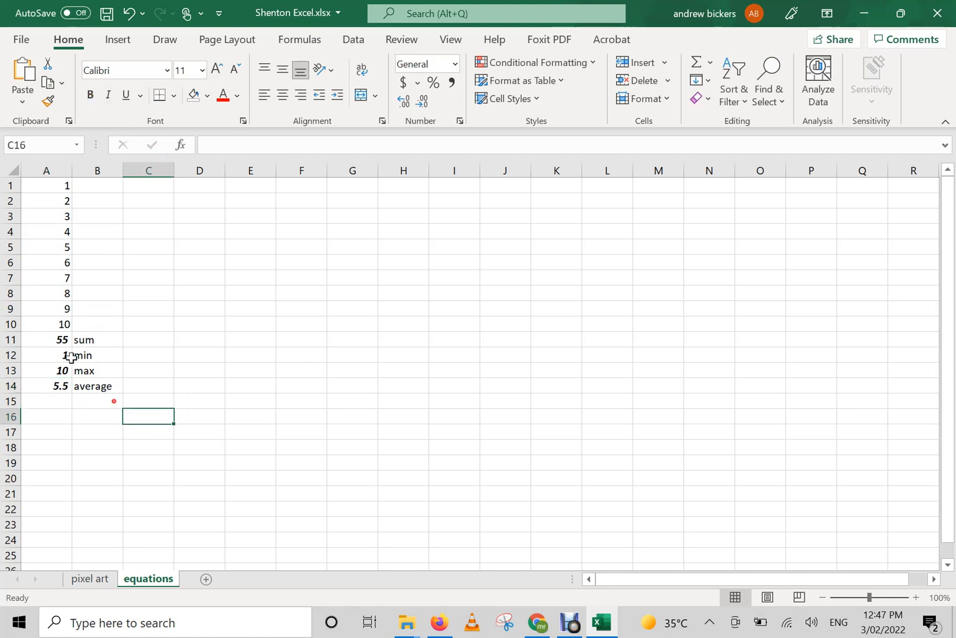
pyautogui.moveTo(48, 338); pyautogui.dragTo(58, 387)
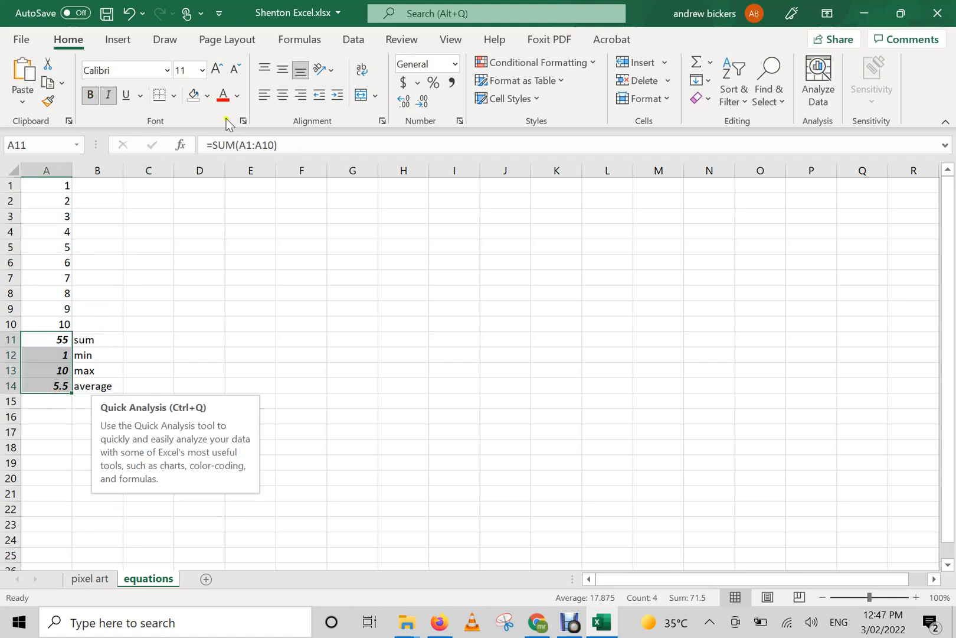
pyautogui.click(211, 97)
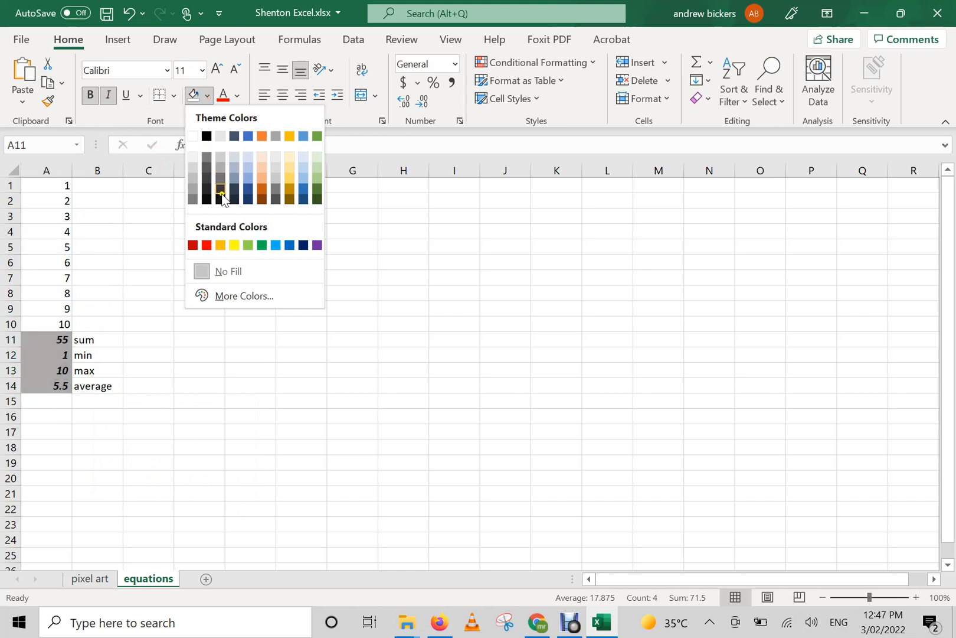
pyautogui.click(222, 159)
pyautogui.click(251, 354)
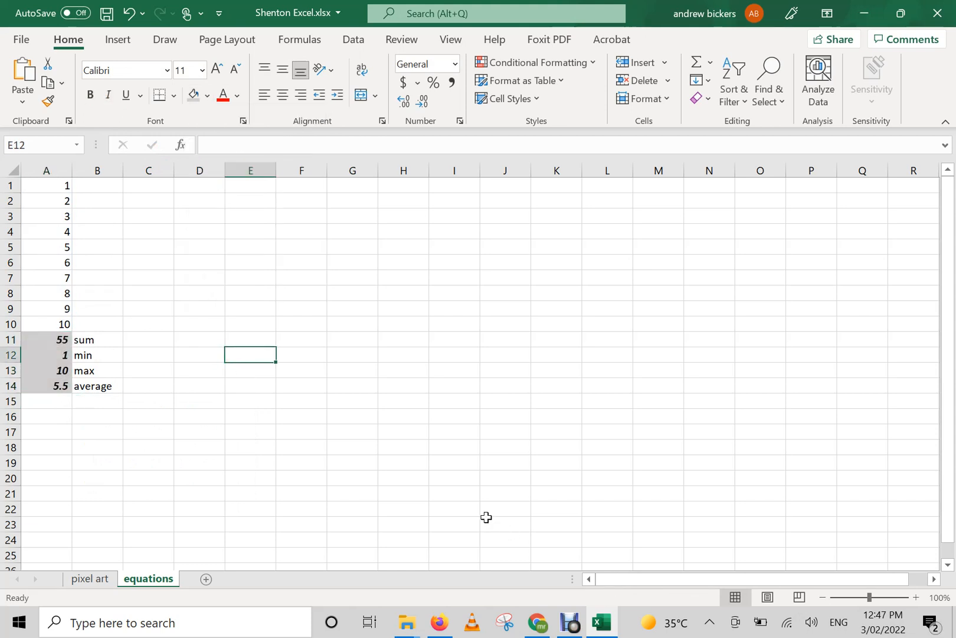
# Save the workbook.
pyautogui.click(112, 23)
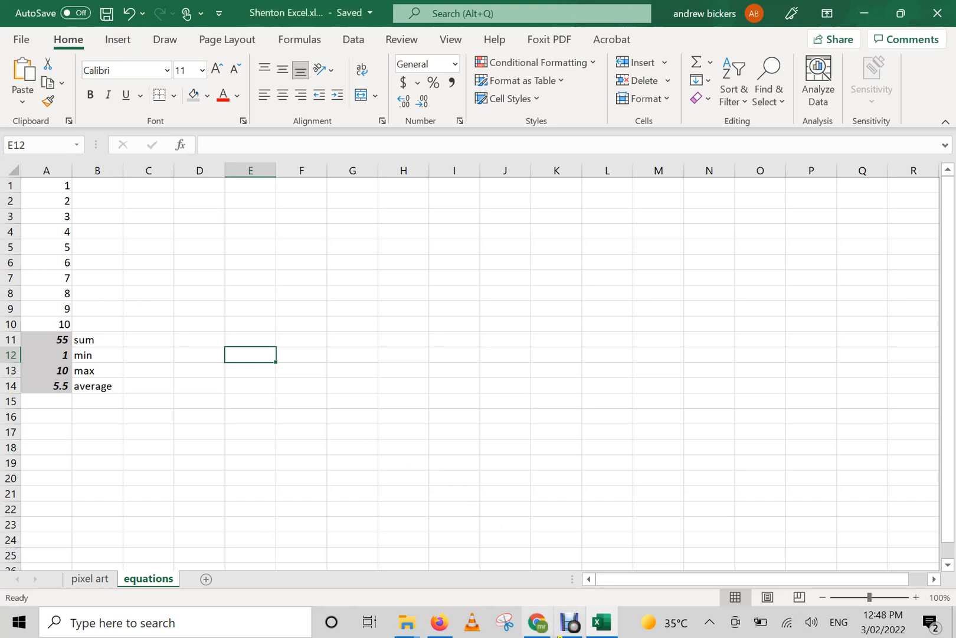
pyautogui.click(569, 627)
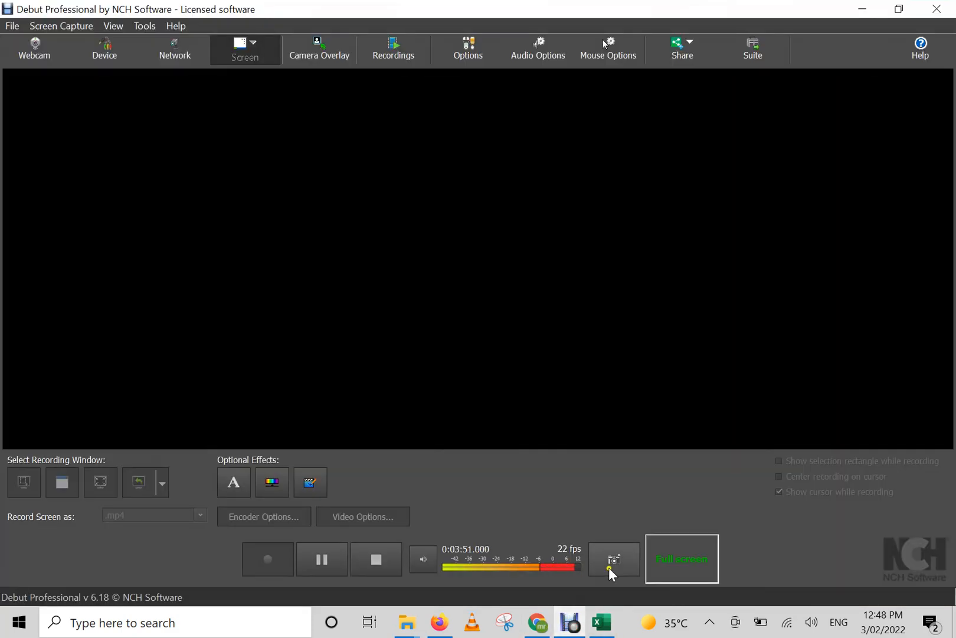